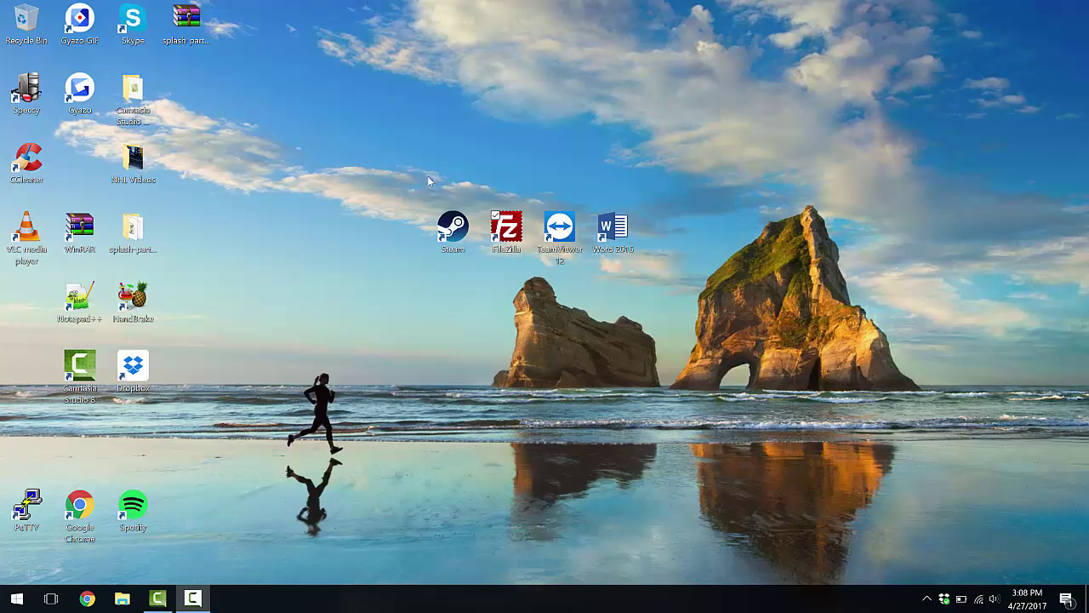
# Step: Look over Camtasia's Visual Properties and Cursor Effects tabs, then close the editor
pyautogui.click(157, 598)
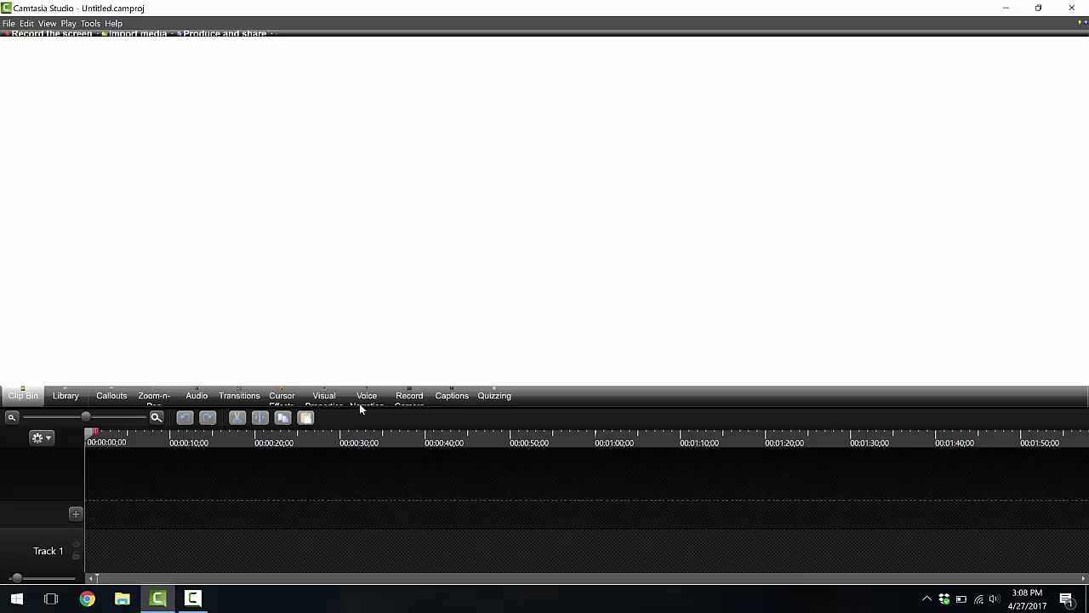
pyautogui.click(324, 397)
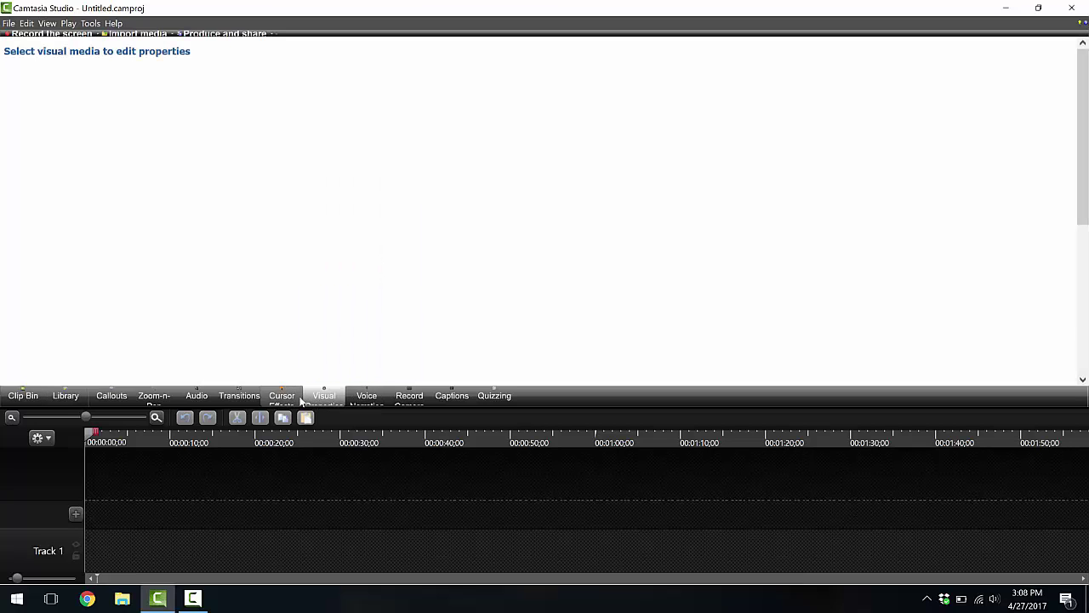
pyautogui.click(298, 399)
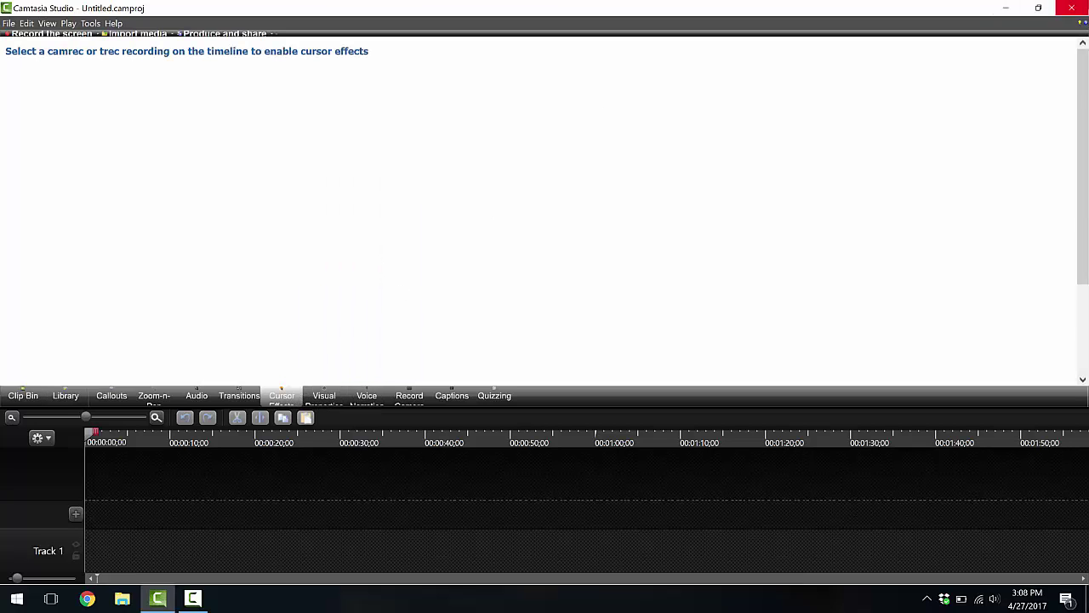
pyautogui.click(1071, 8)
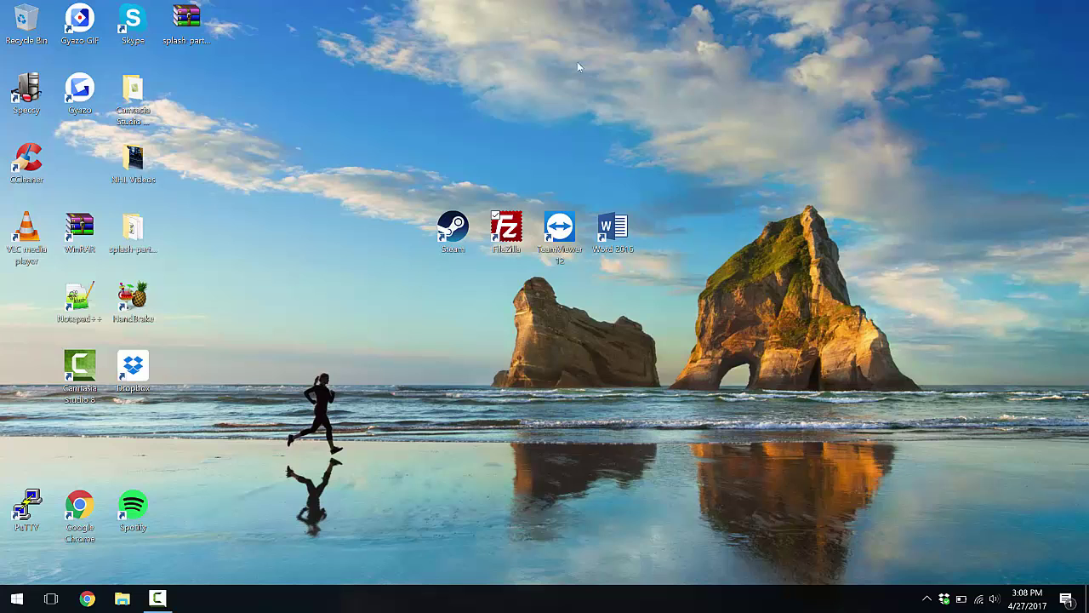
# Step: Relaunch Camtasia Studio 8 from its desktop shortcut and dismiss the Welcome screen
pyautogui.click(79, 390)
pyautogui.doubleClick(79, 390)
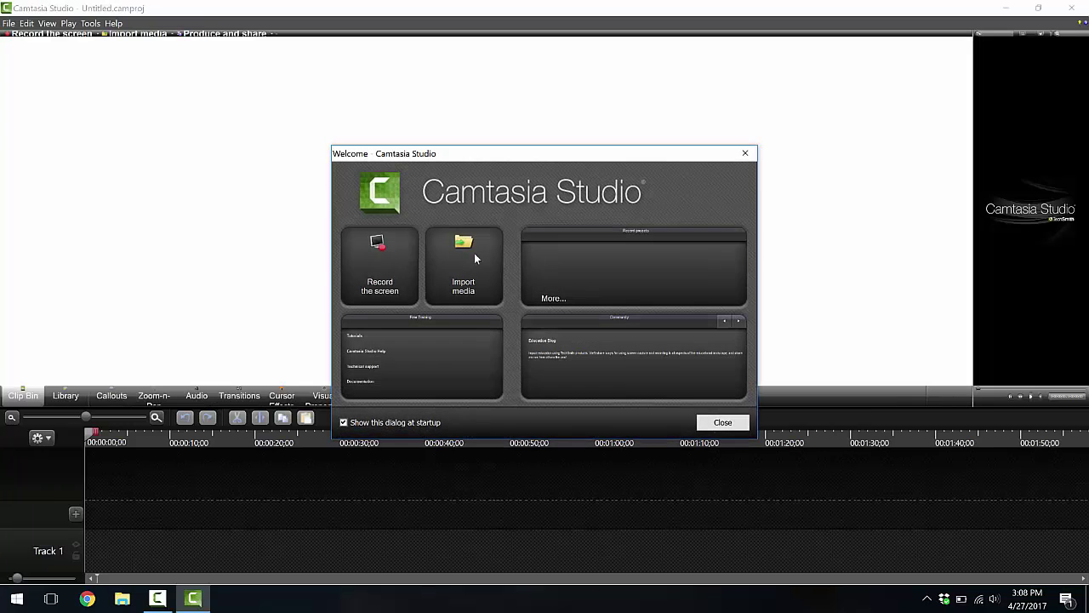
pyautogui.click(745, 153)
# Step: Quit Camtasia and drag the Camtasia Studio 8 shortcut next to the Steam icon
pyautogui.click(1071, 7)
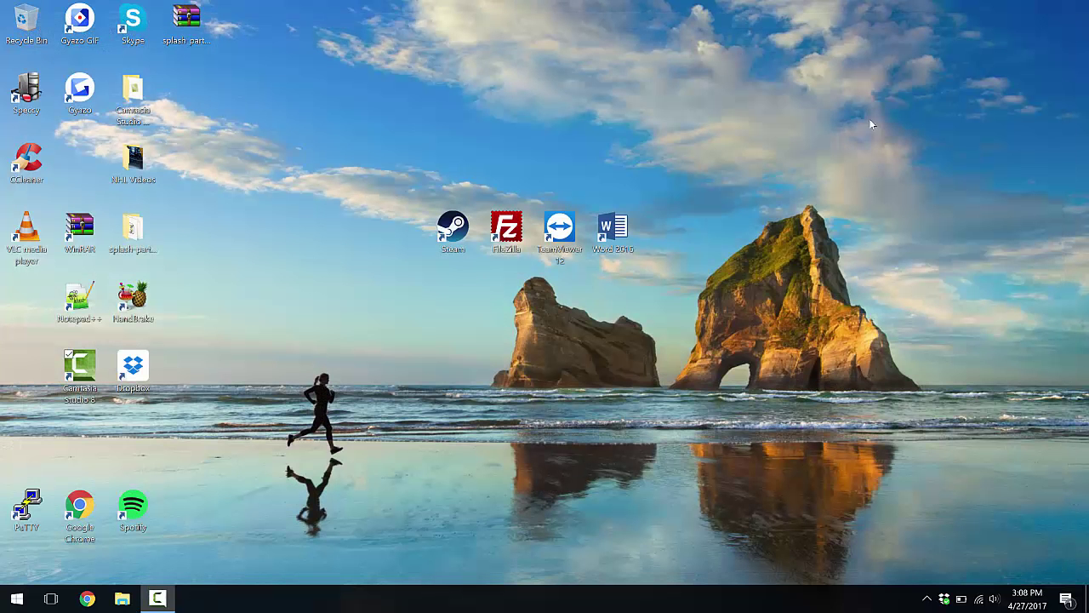
pyautogui.moveTo(68, 375); pyautogui.dragTo(386, 250)
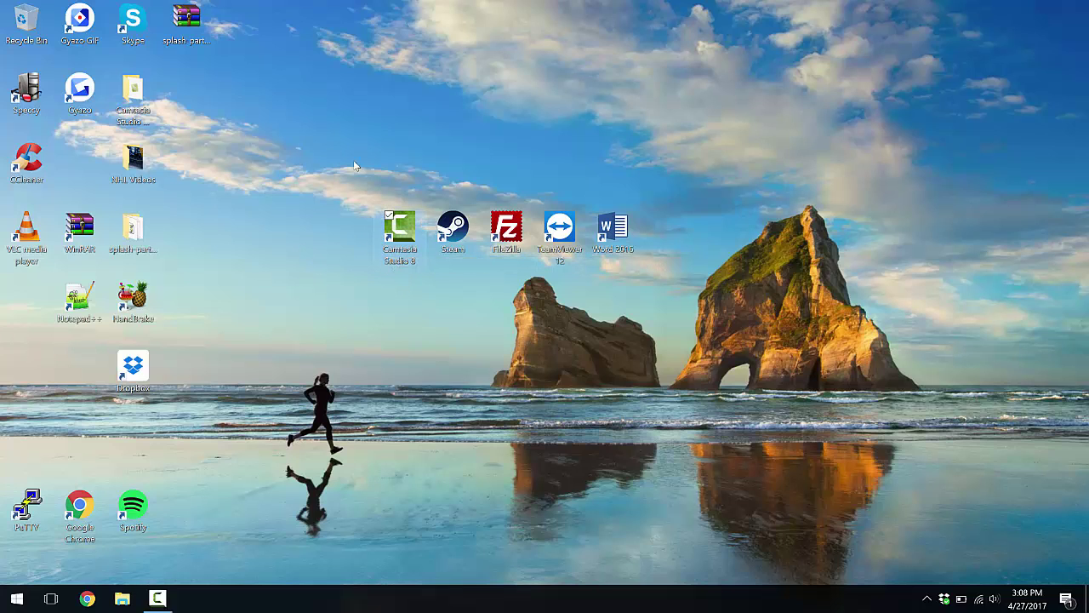
pyautogui.moveTo(314, 61); pyautogui.dragTo(715, 231)
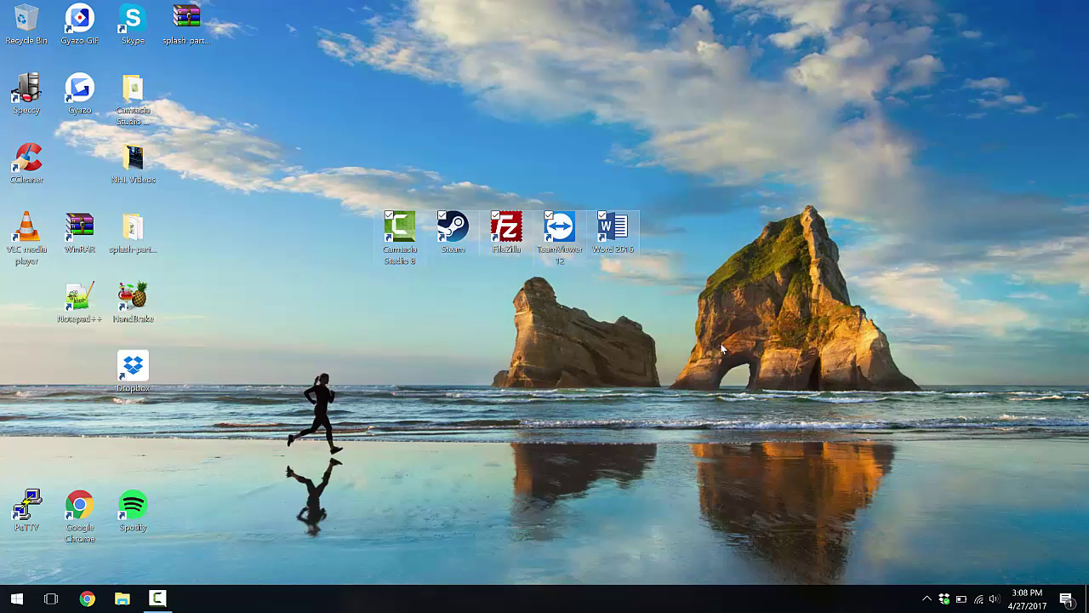
pyautogui.click(720, 349)
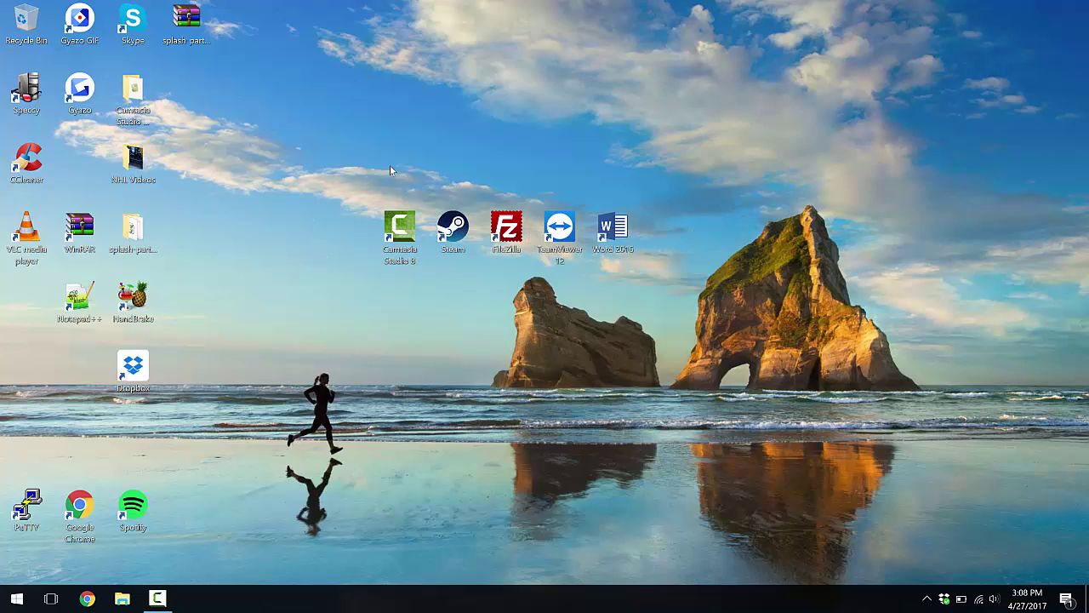
# Step: Select the Camtasia Studio 8 shortcut in its new spot beside Steam
pyautogui.moveTo(327, 199); pyautogui.dragTo(353, 176)
pyautogui.moveTo(387, 243); pyautogui.dragTo(432, 400)
pyautogui.click(432, 400)
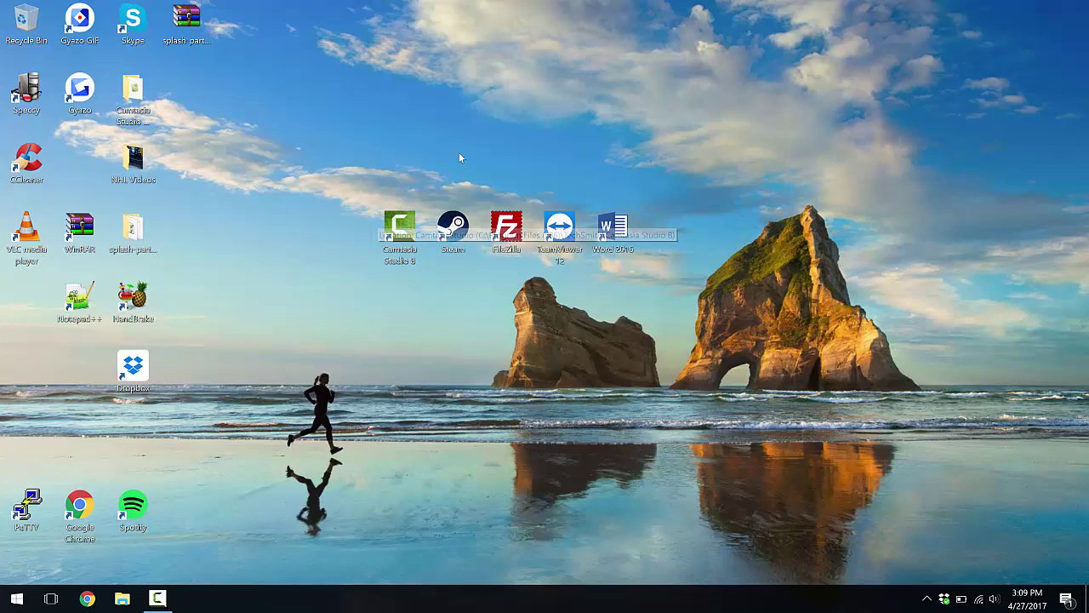
pyautogui.click(397, 226)
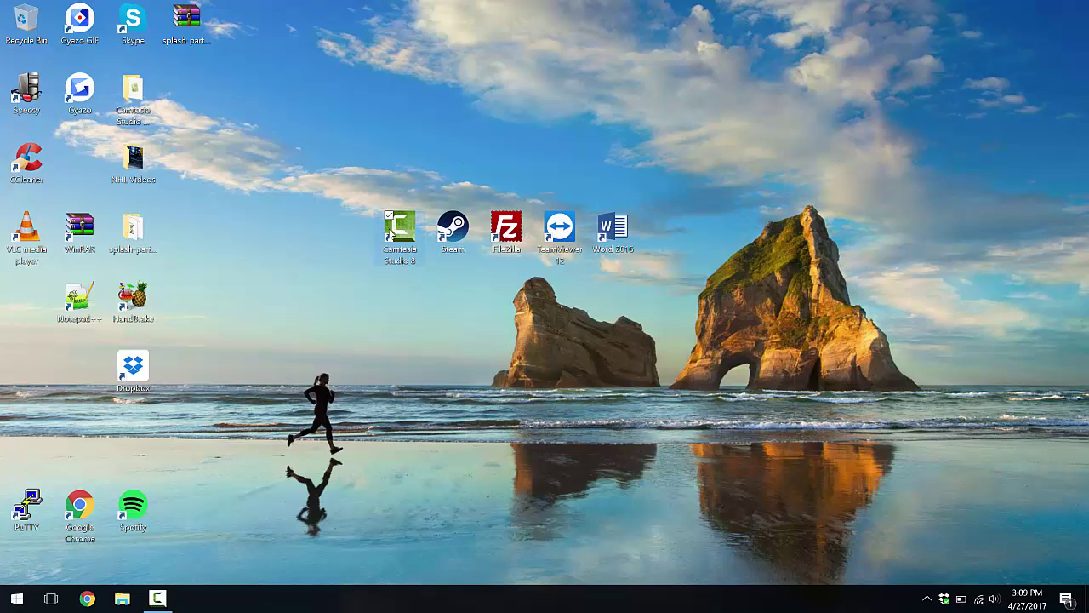
# Step: Uncheck 'Disable display scaling on high DPI settings' in the Camtasia shortcut's Compatibility properties and click OK
pyautogui.rightClick(390, 231)
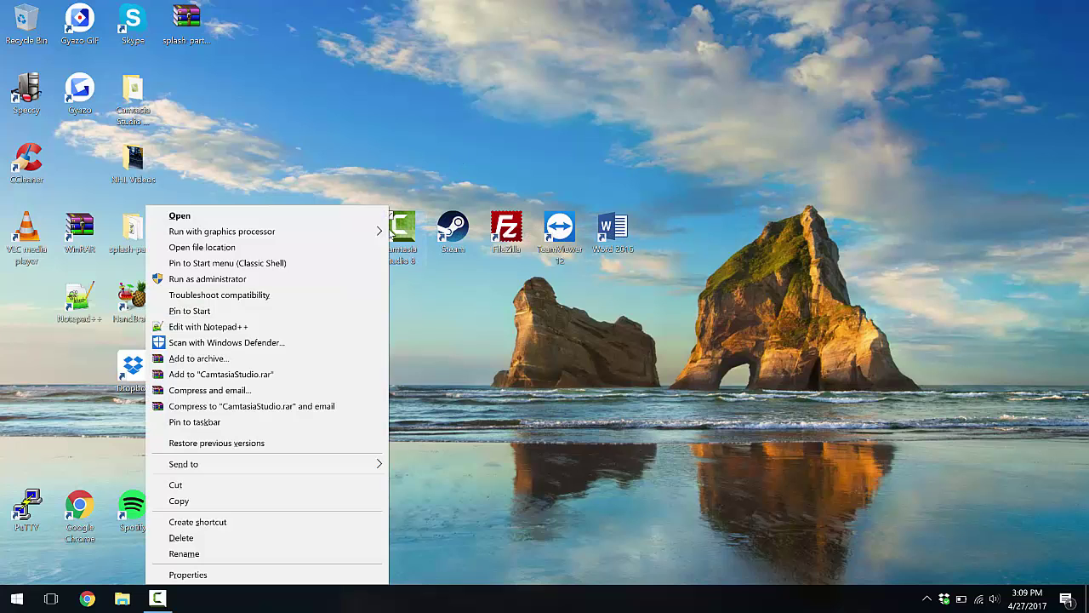
pyautogui.click(230, 576)
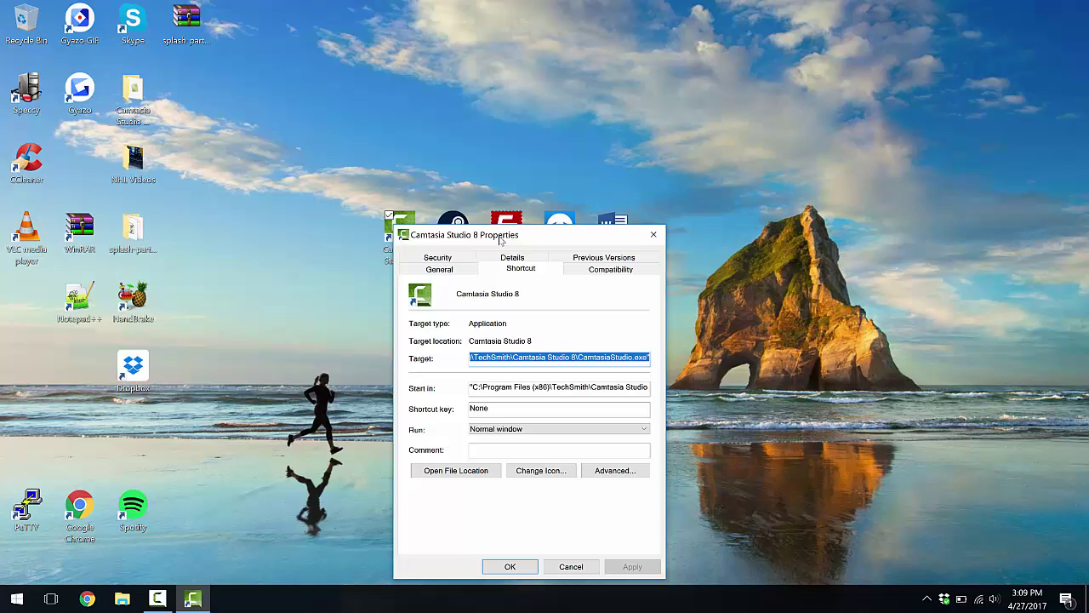
pyautogui.click(616, 270)
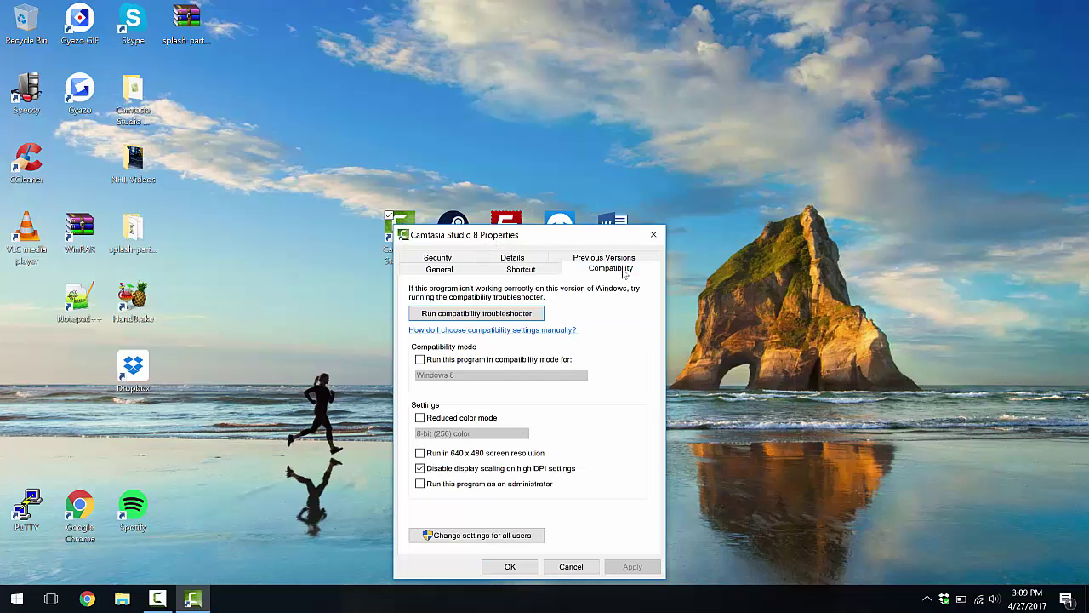
pyautogui.moveTo(540, 241); pyautogui.dragTo(642, 89)
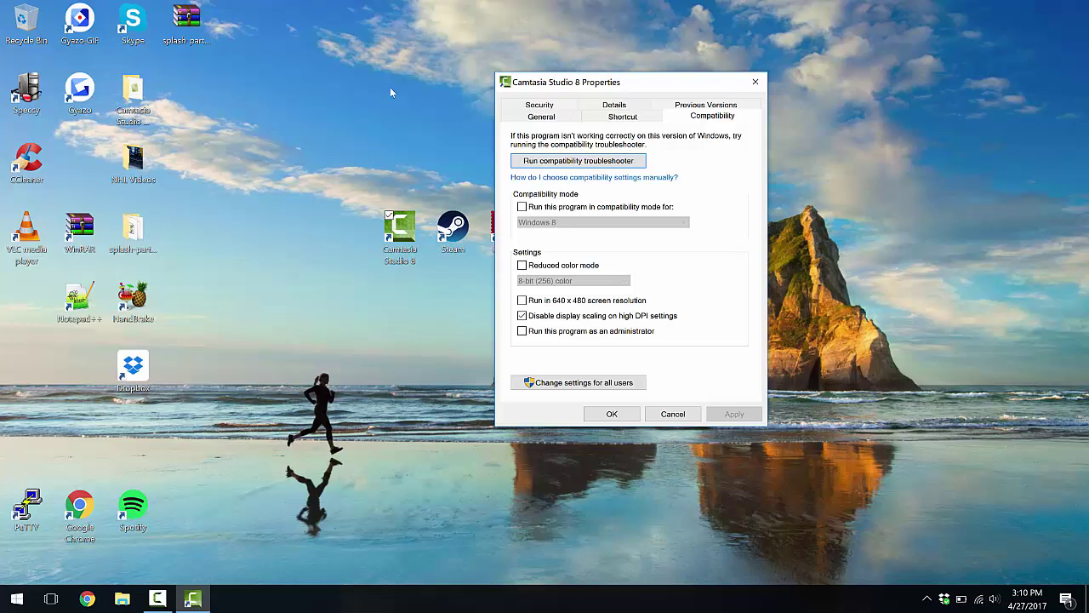
pyautogui.moveTo(607, 81); pyautogui.dragTo(415, 47)
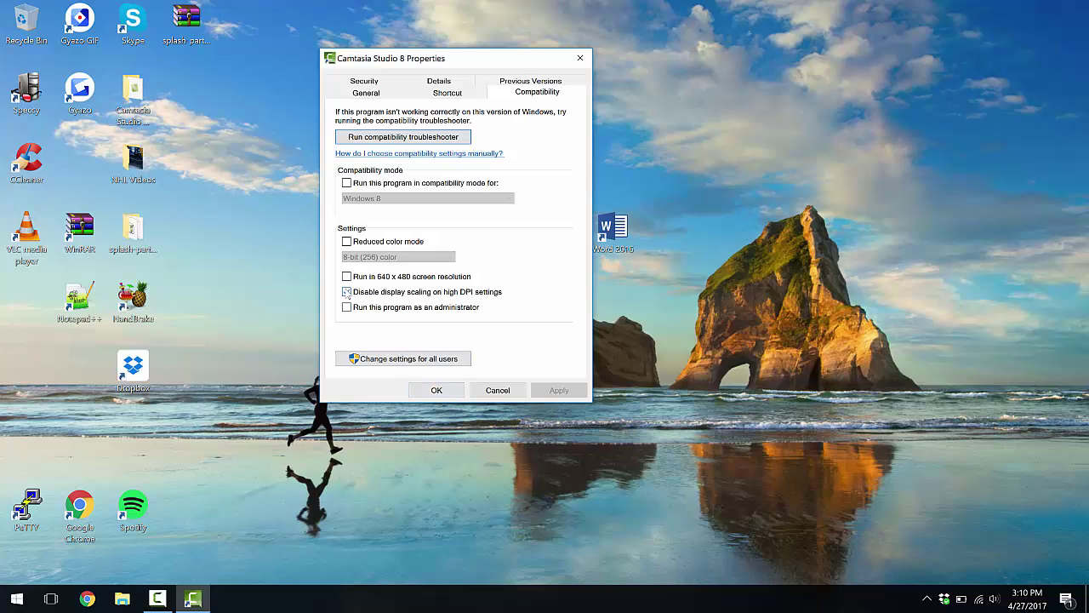
pyautogui.click(346, 291)
pyautogui.click(436, 390)
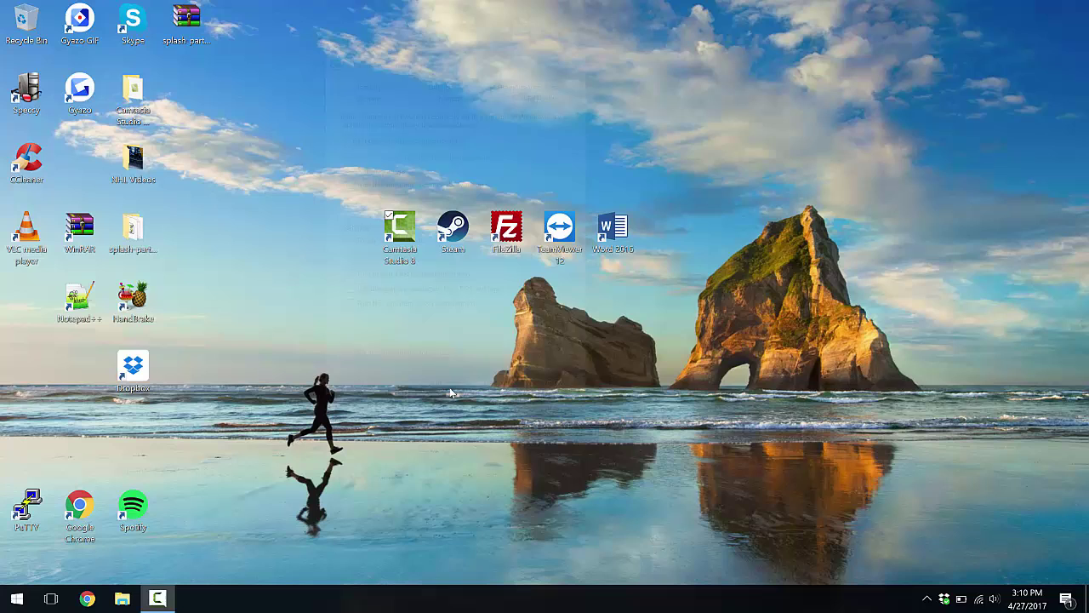
pyautogui.doubleClick(404, 231)
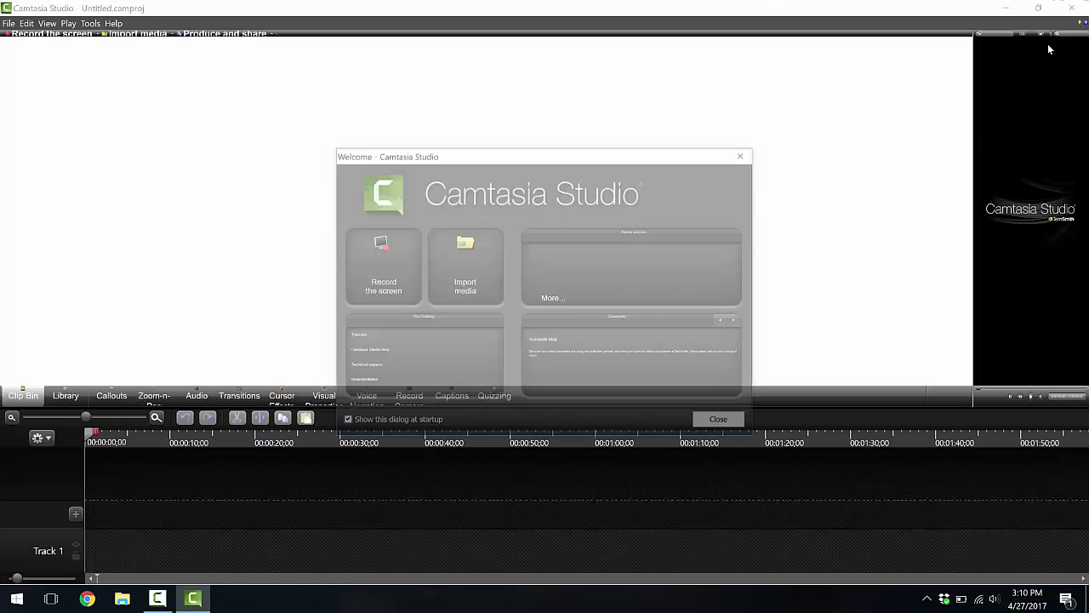
pyautogui.click(744, 155)
pyautogui.click(1071, 7)
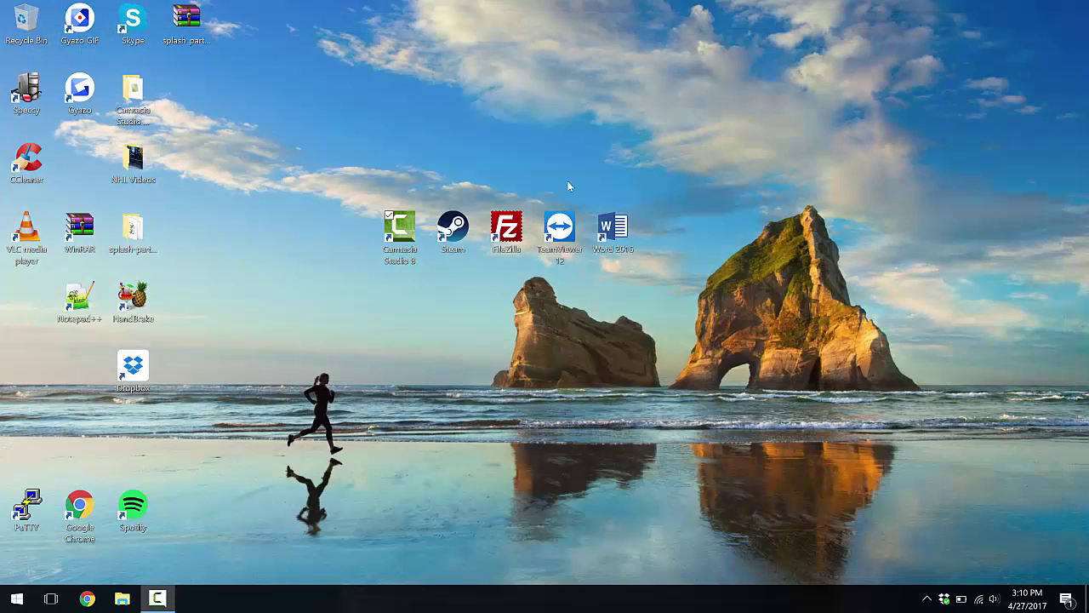
# Step: Re-check 'Disable display scaling on high DPI settings' for the Camtasia shortcut and apply it
pyautogui.rightClick(417, 230)
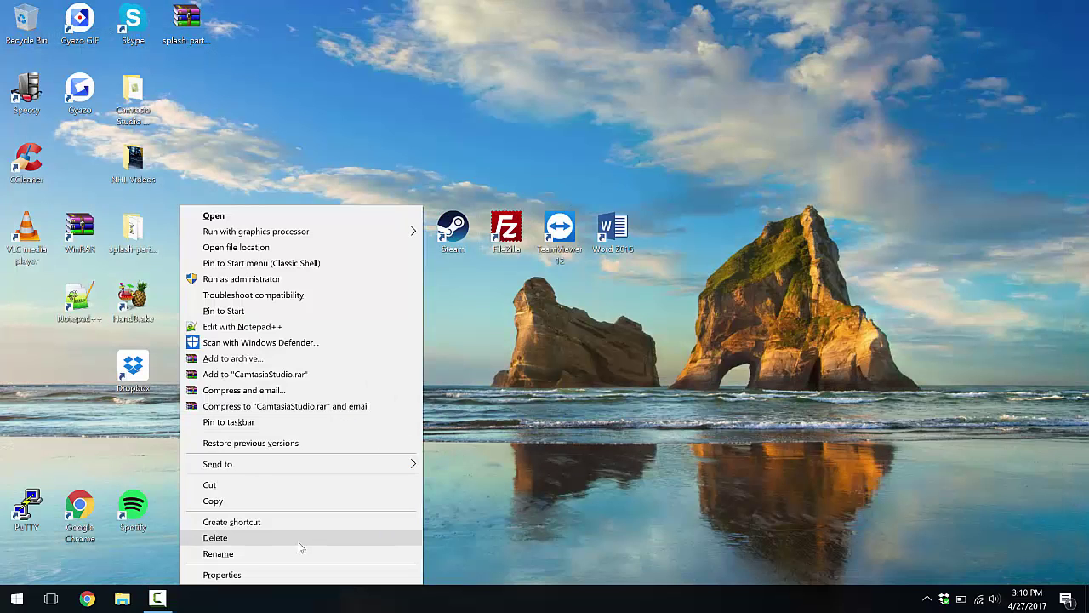
pyautogui.click(290, 575)
pyautogui.click(632, 271)
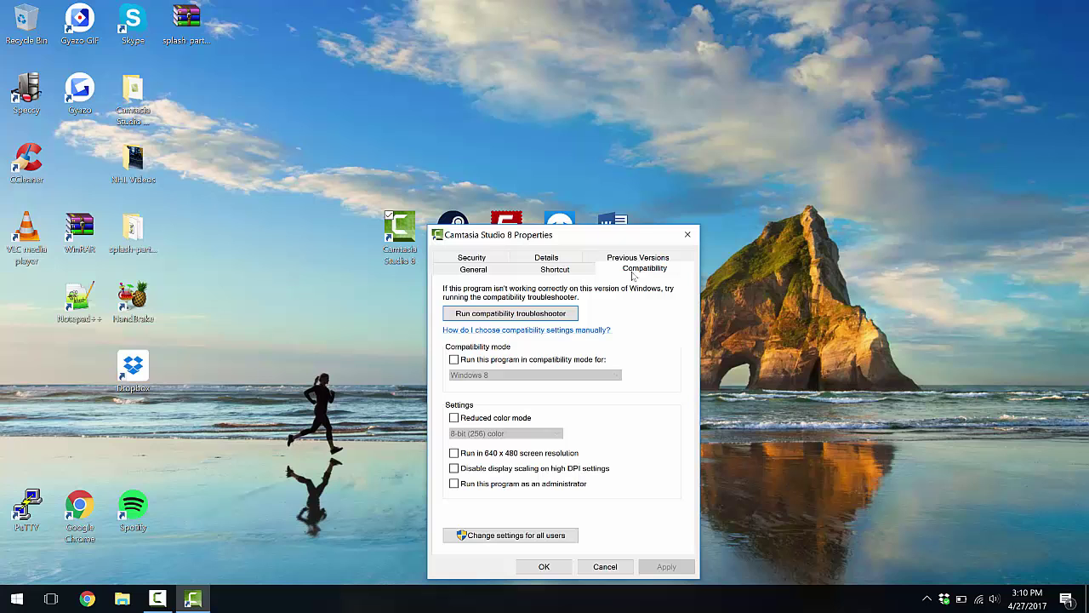
pyautogui.click(454, 468)
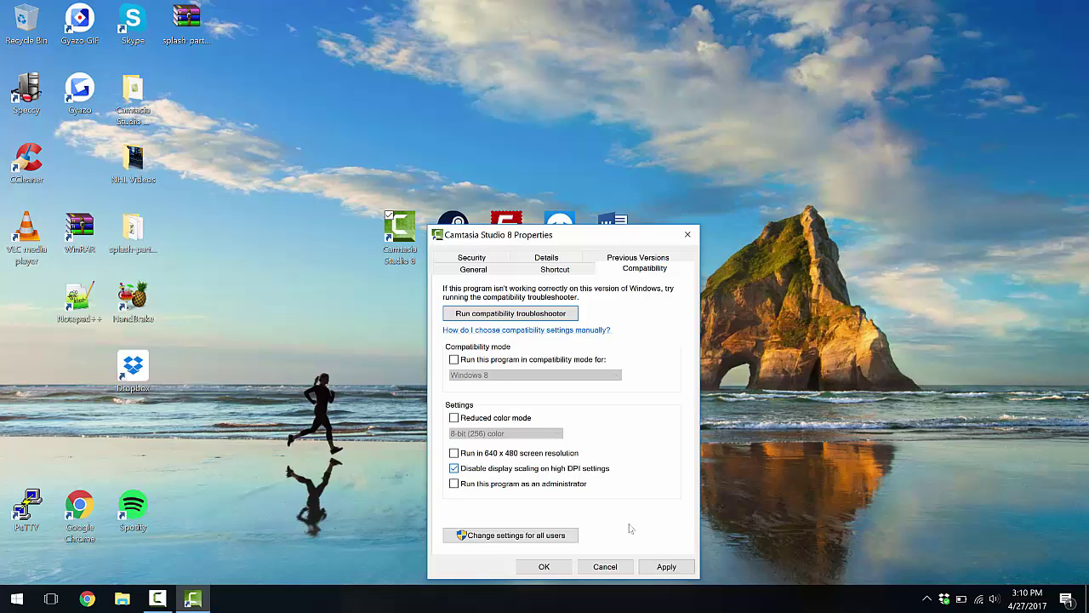
pyautogui.click(666, 566)
pyautogui.click(544, 566)
pyautogui.rightClick(499, 61)
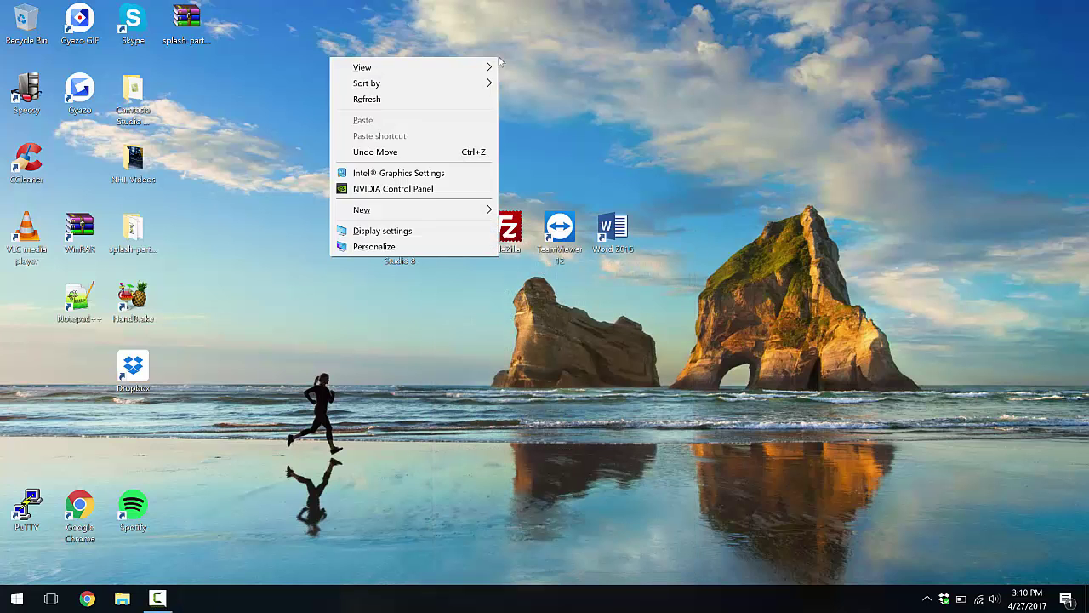
# Step: In Display settings, raise the scaling slider from 250% to 300%
pyautogui.click(415, 232)
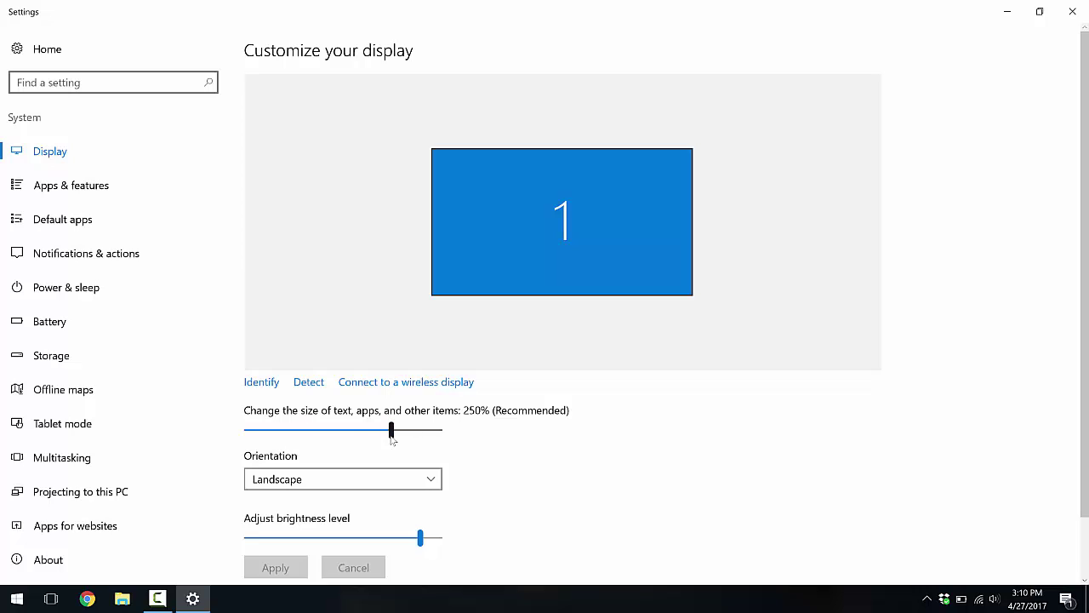
pyautogui.moveTo(392, 438); pyautogui.dragTo(414, 437)
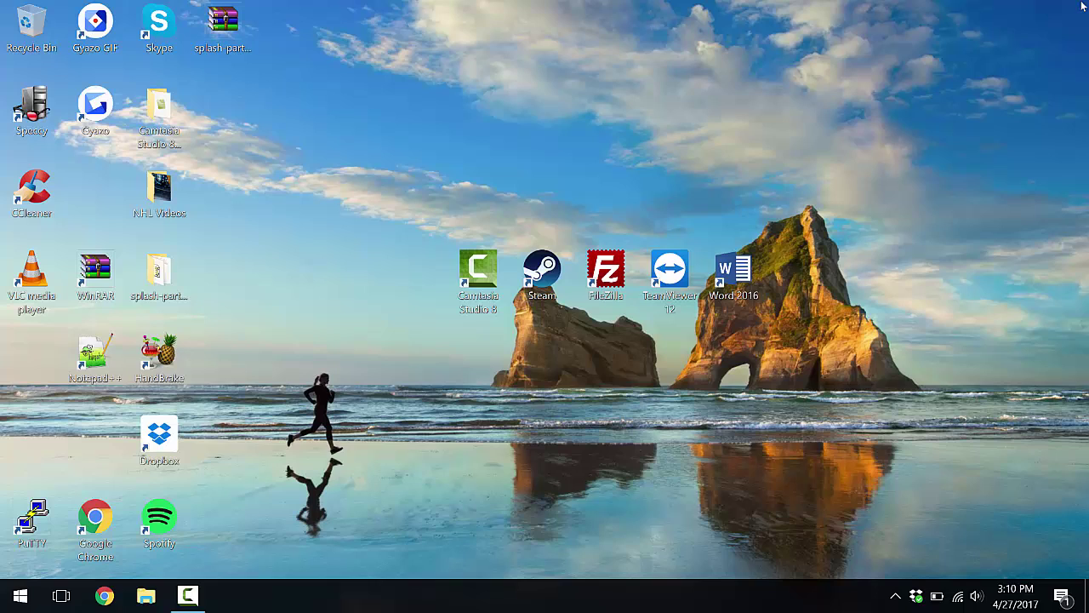
pyautogui.click(480, 275)
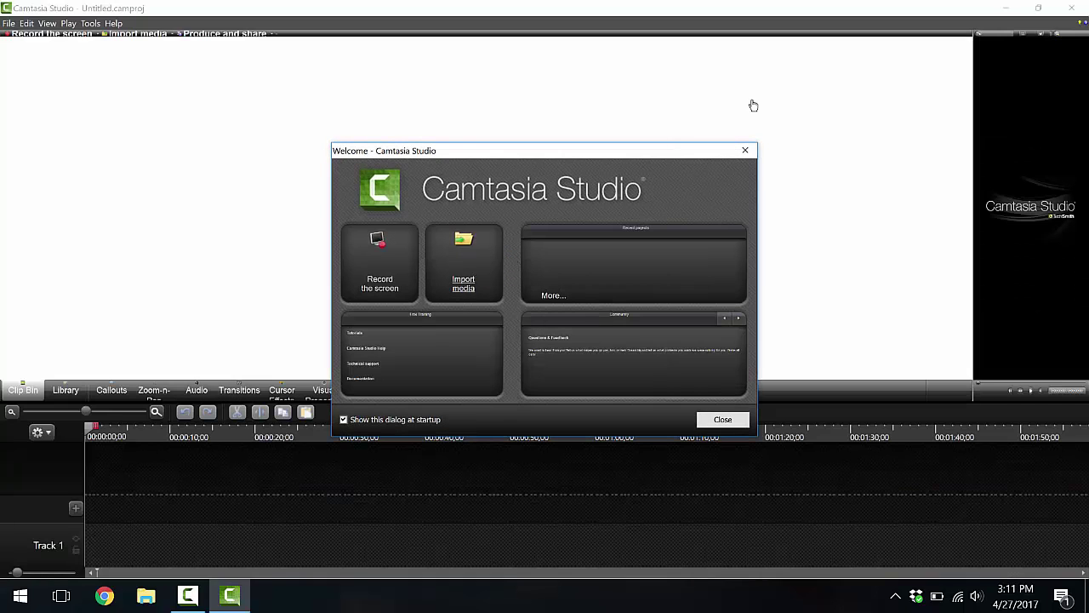
pyautogui.click(744, 150)
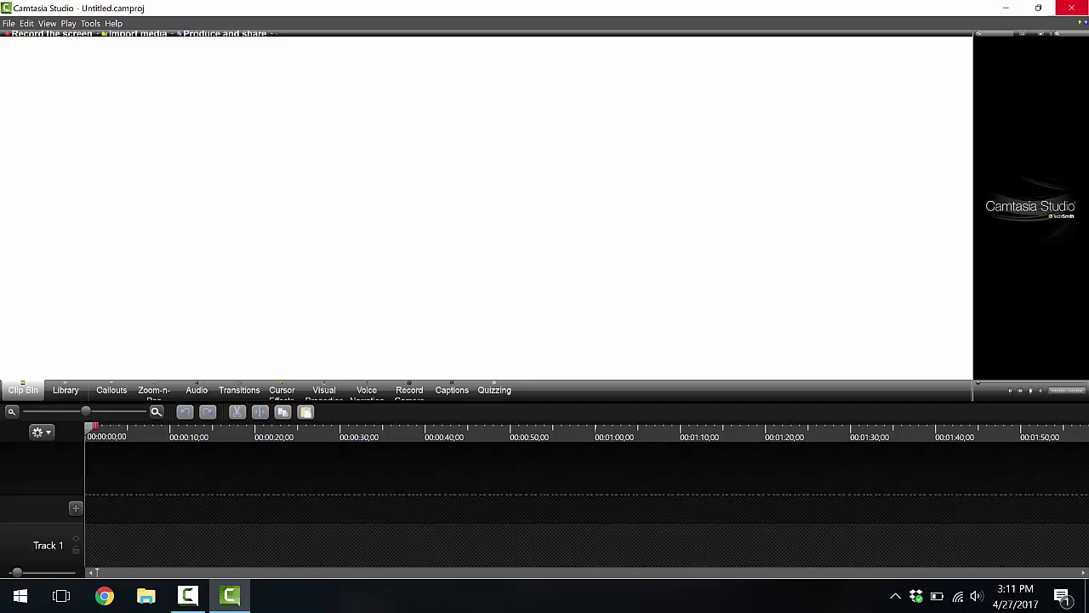
pyautogui.click(1072, 8)
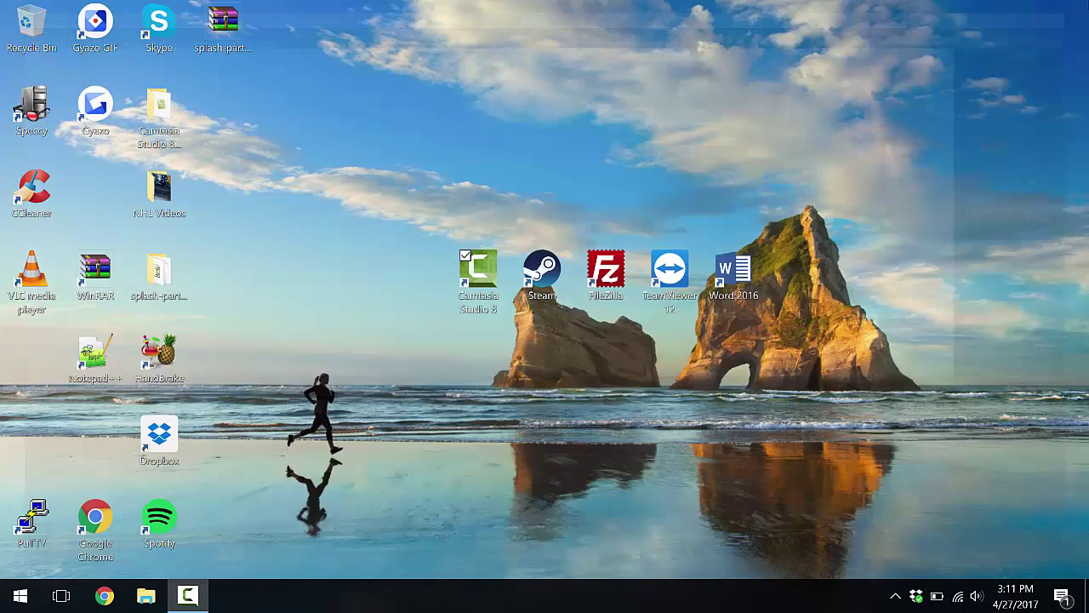
# Step: Set the resolution to 1920 × 1080 in Advanced display settings, keep the change, and minimize Settings
pyautogui.rightClick(387, 268)
pyautogui.click(278, 469)
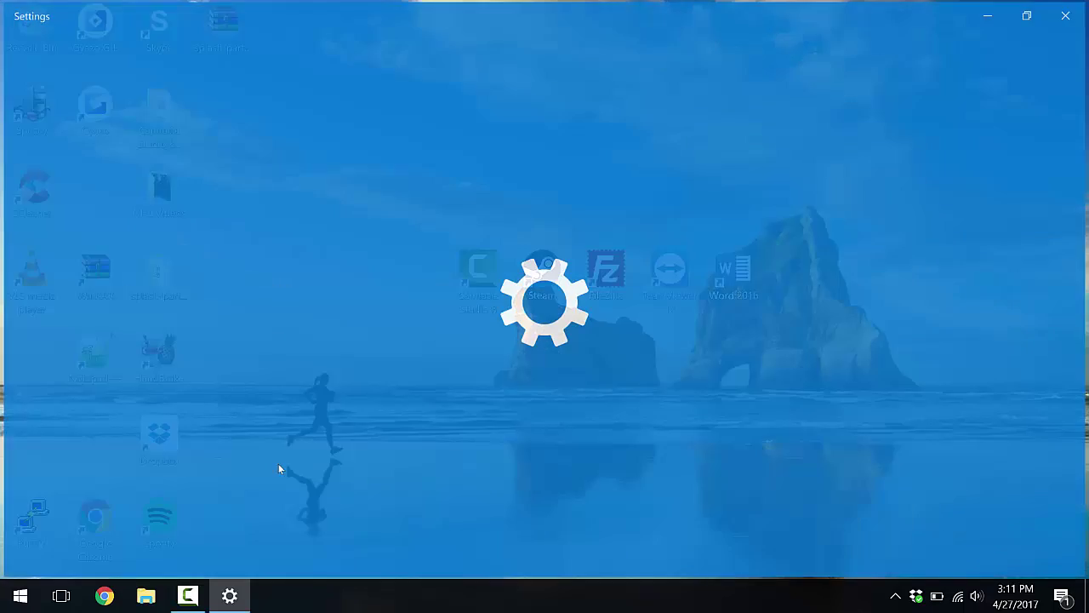
pyautogui.scroll(-3, 479, 399)
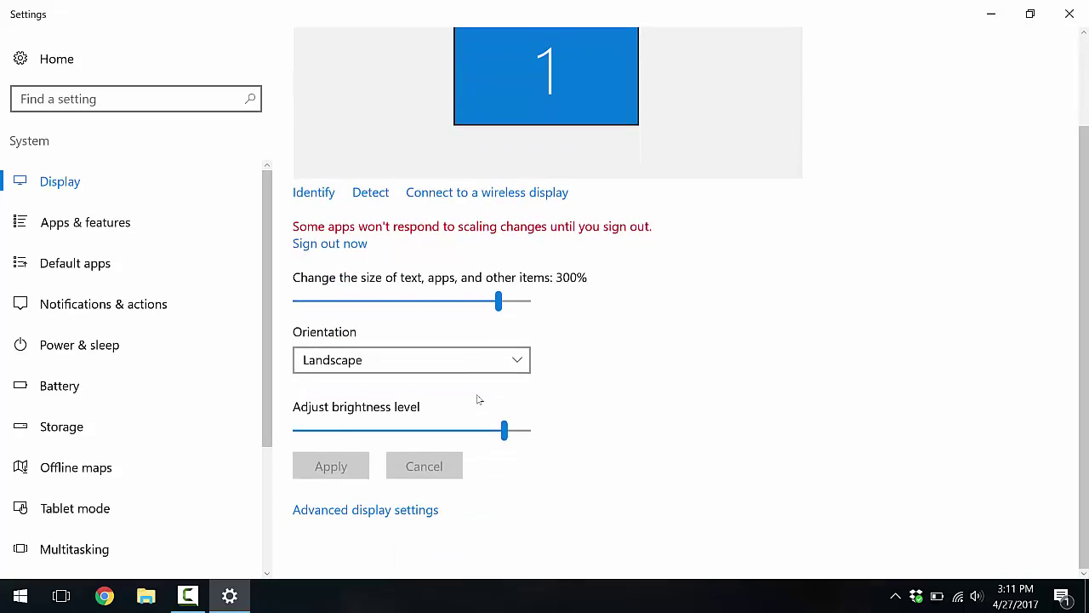
pyautogui.click(402, 518)
pyautogui.scroll(-5, 302, 367)
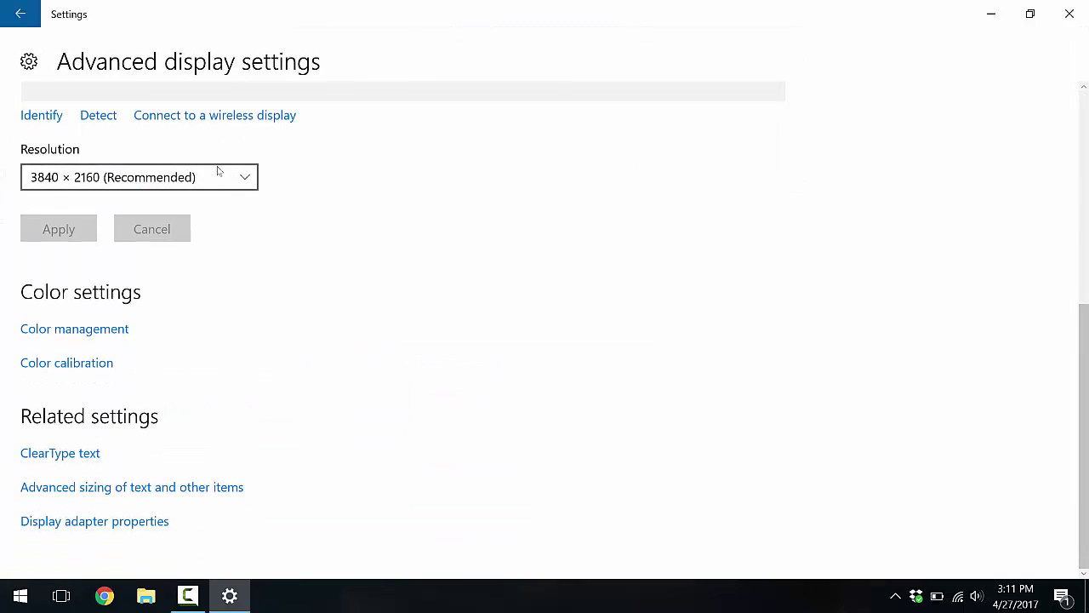
pyautogui.click(218, 172)
pyautogui.scroll(-1, 171, 365)
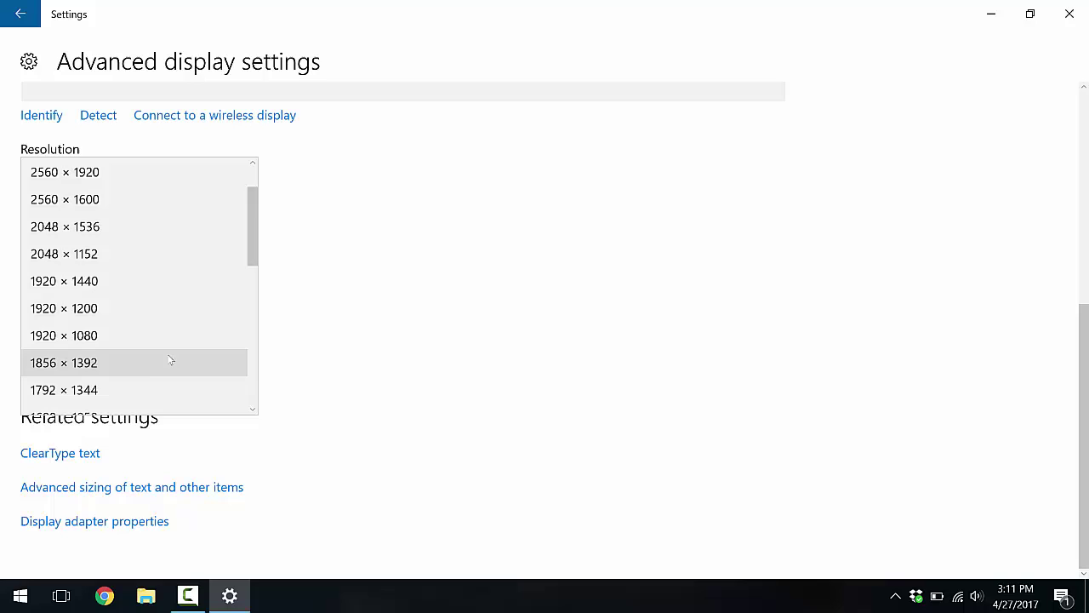
pyautogui.click(148, 339)
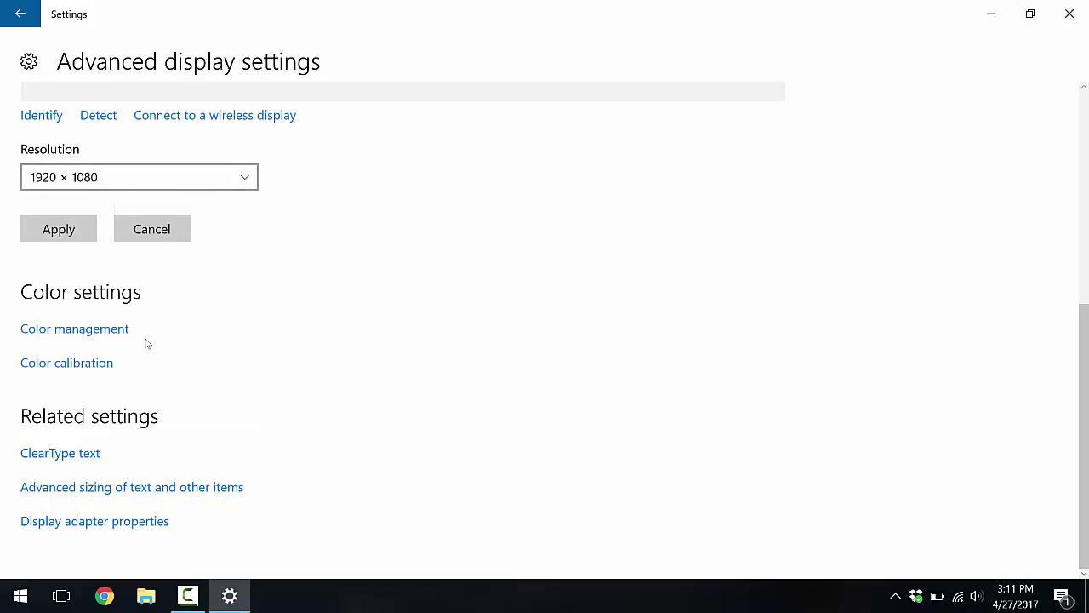
pyautogui.click(40, 230)
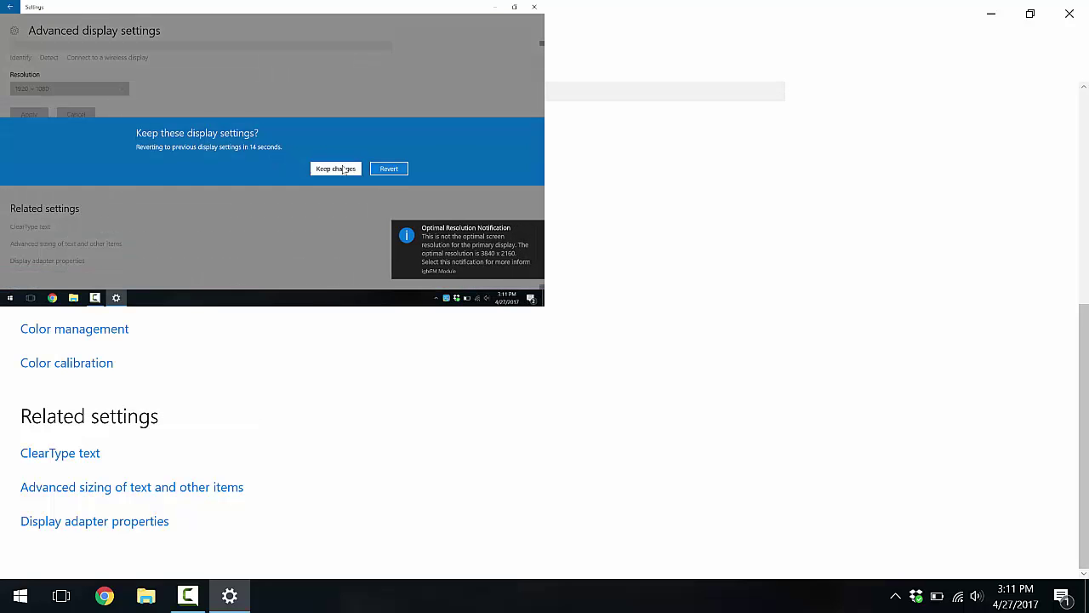
pyautogui.click(343, 169)
pyautogui.click(494, 8)
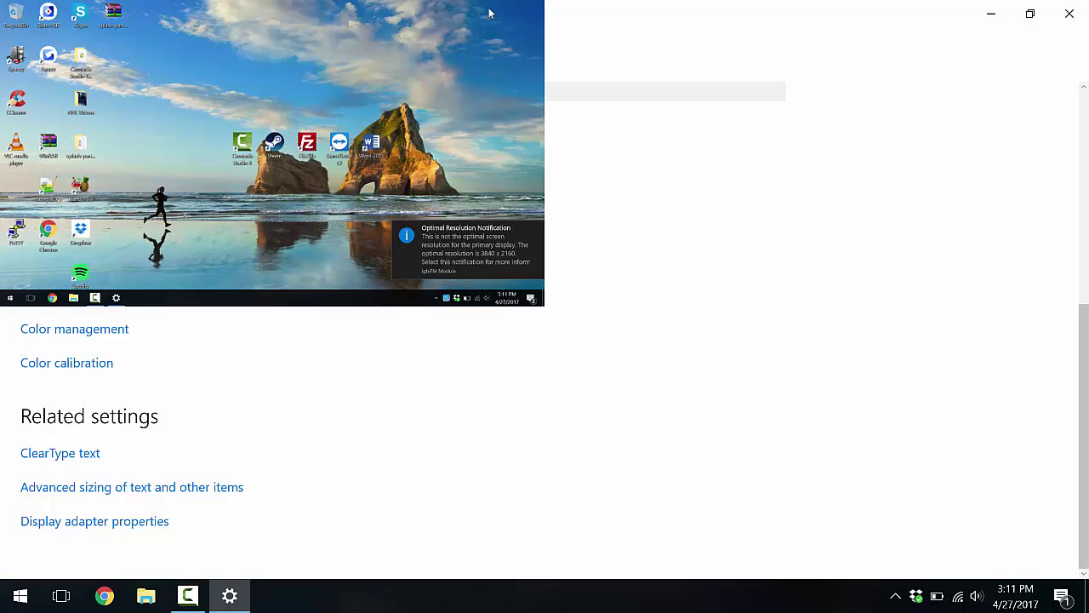
# Step: Relaunch Camtasia Studio 8, close its Welcome dialog, and bring Advanced display settings forward
pyautogui.doubleClick(246, 150)
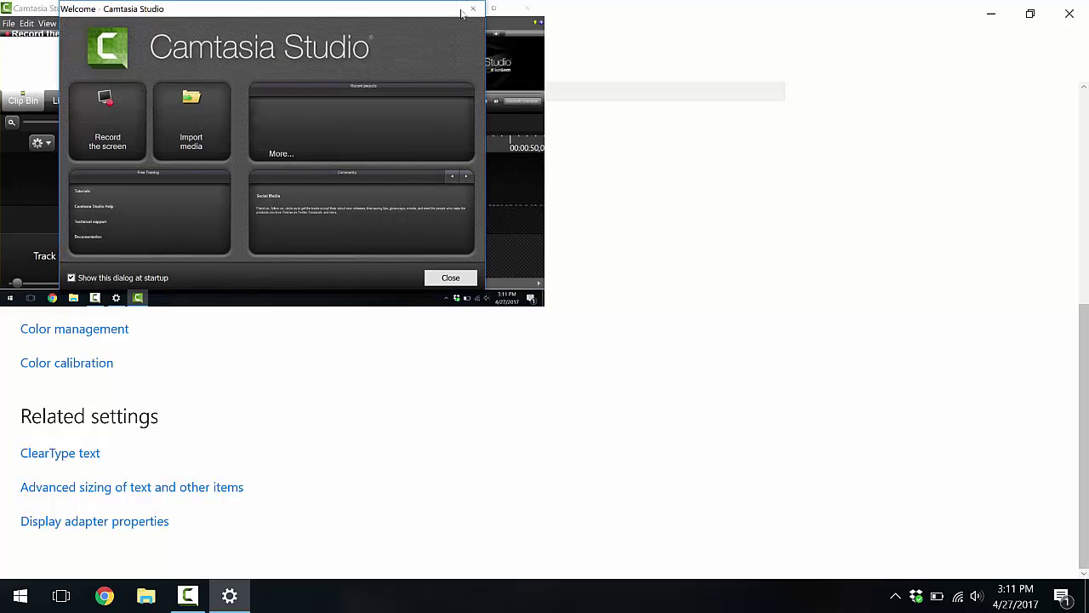
pyautogui.click(476, 7)
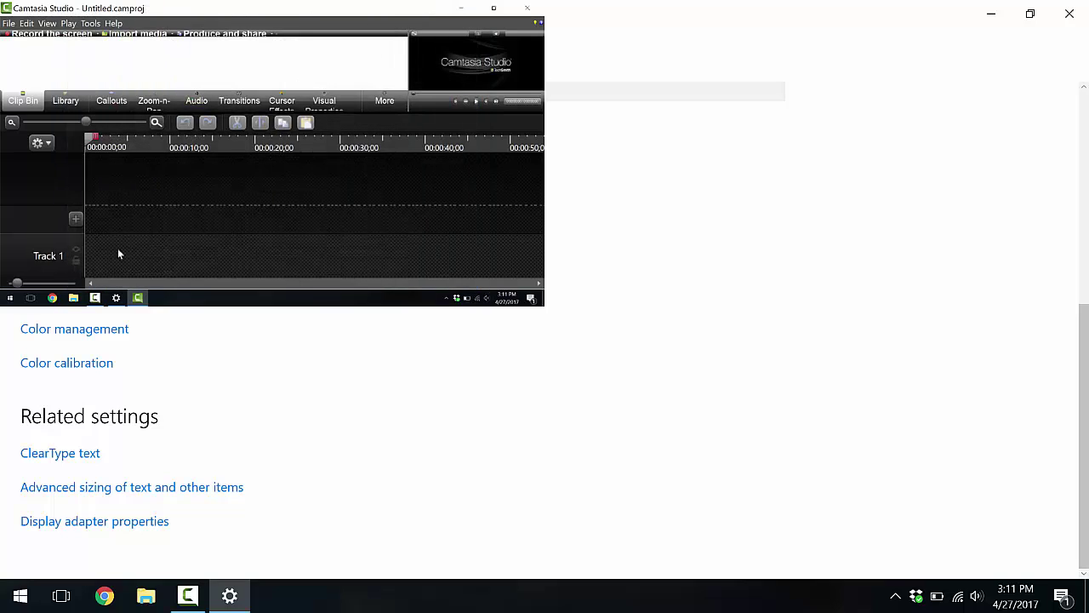
pyautogui.click(116, 297)
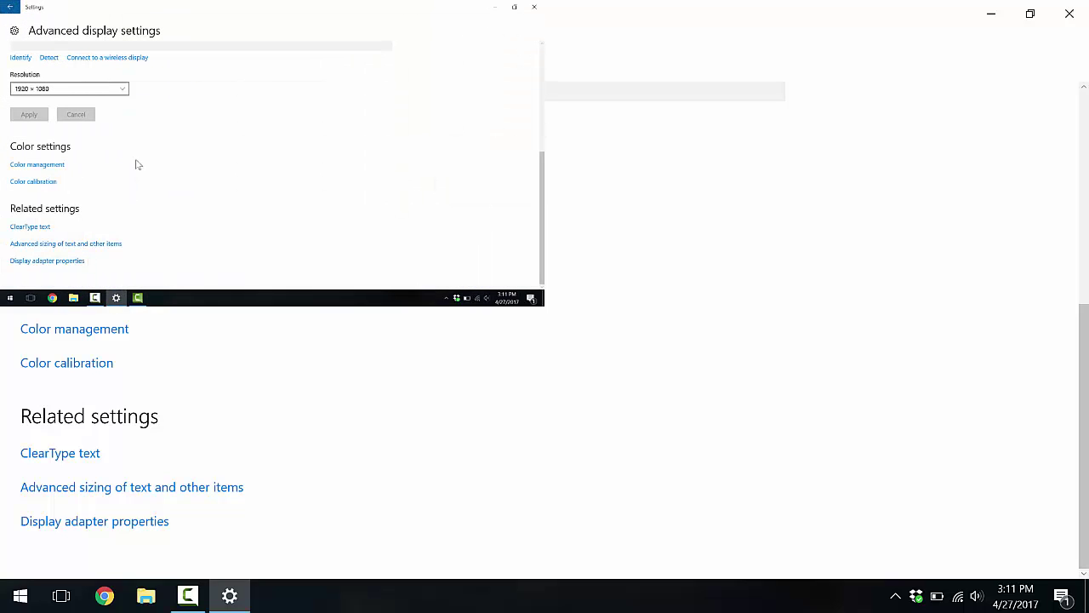
# Step: On the Display page, lower scaling from 150% to 125% (Recommended), then minimize Settings
pyautogui.scroll(5, 139, 165)
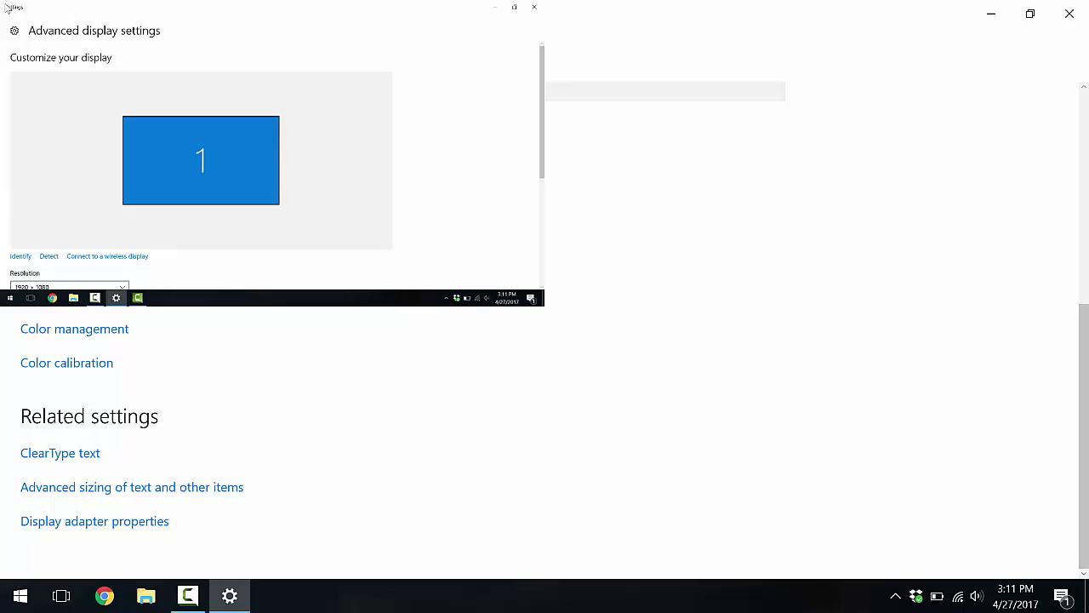
pyautogui.click(6, 7)
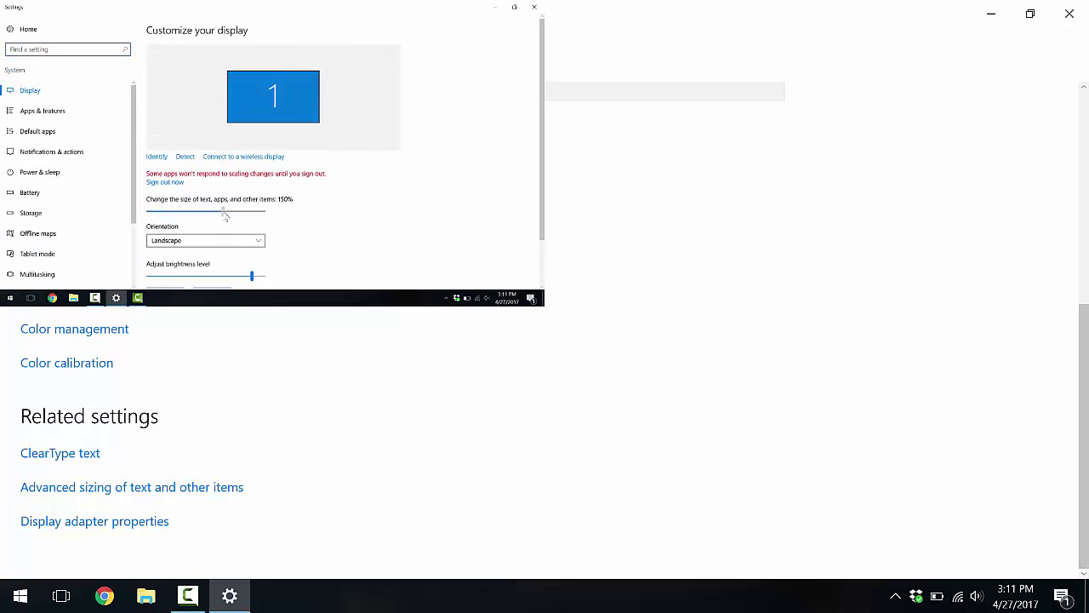
pyautogui.moveTo(226, 216); pyautogui.dragTo(204, 216)
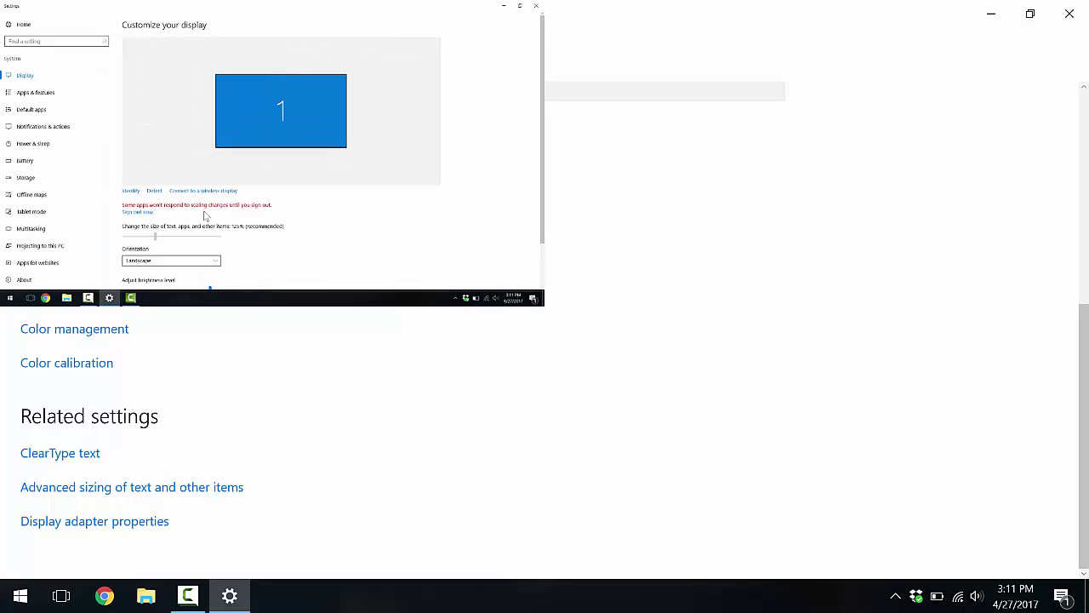
pyautogui.click(504, 7)
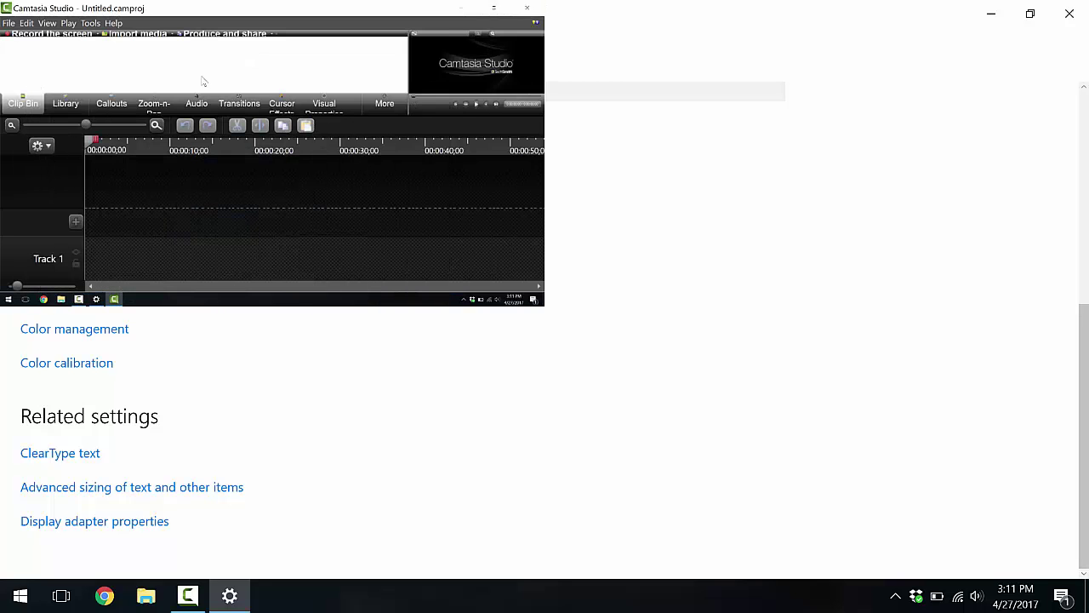
# Step: Browse the View menu, then drag the splitter down to enlarge the preview area
pyautogui.click(68, 23)
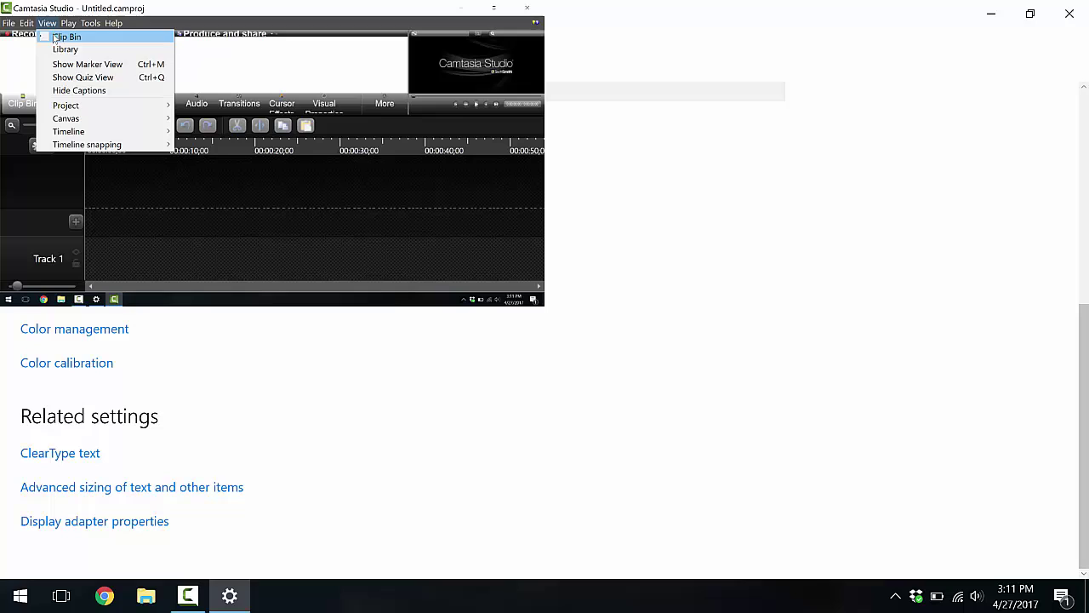
pyautogui.click(54, 19)
pyautogui.click(55, 19)
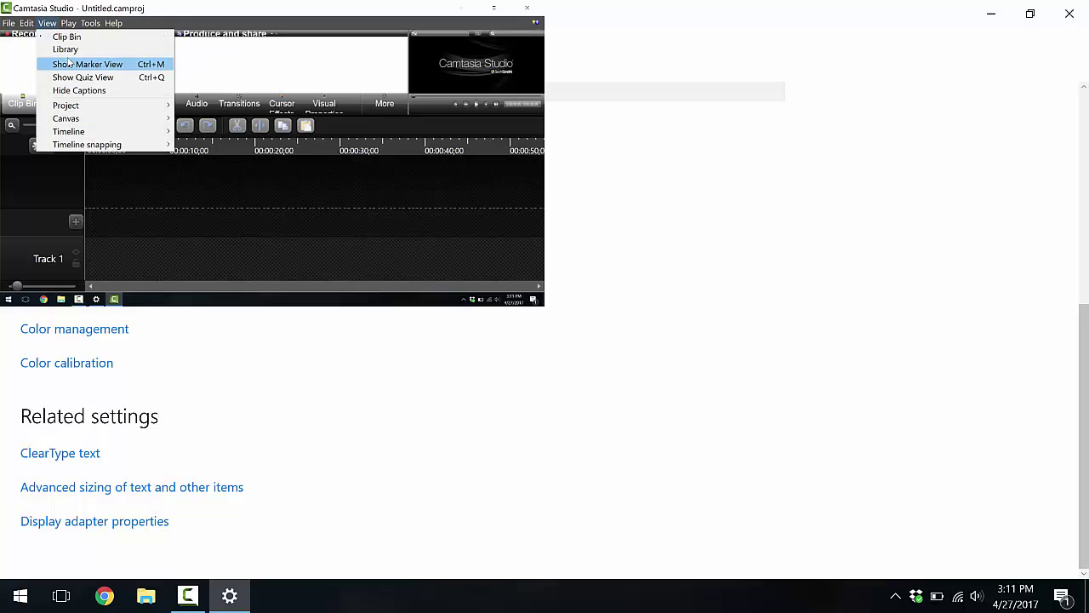
pyautogui.click(416, 115)
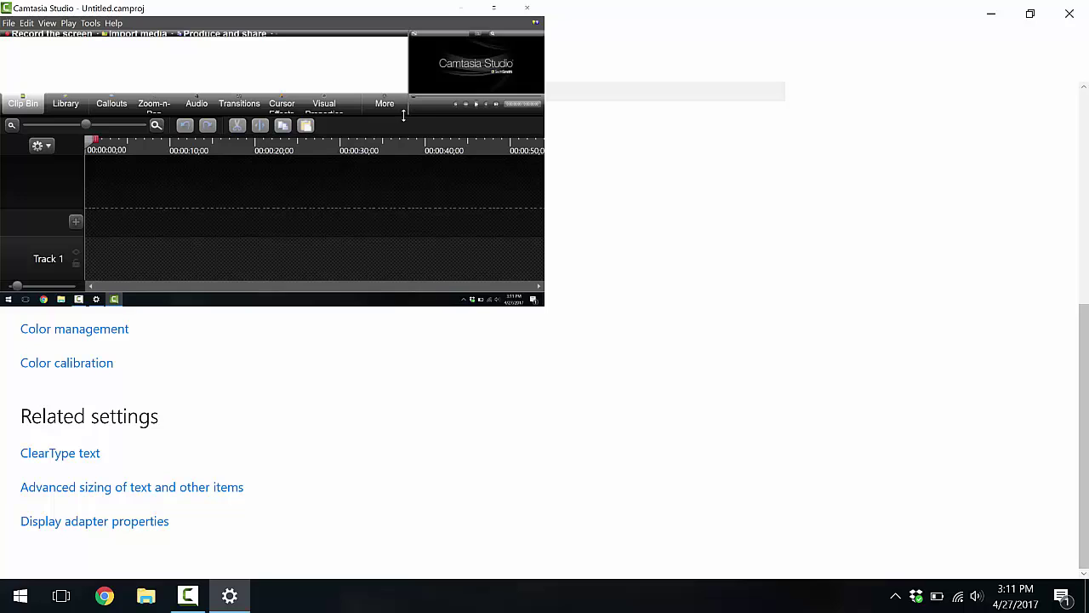
pyautogui.moveTo(403, 116); pyautogui.dragTo(387, 178)
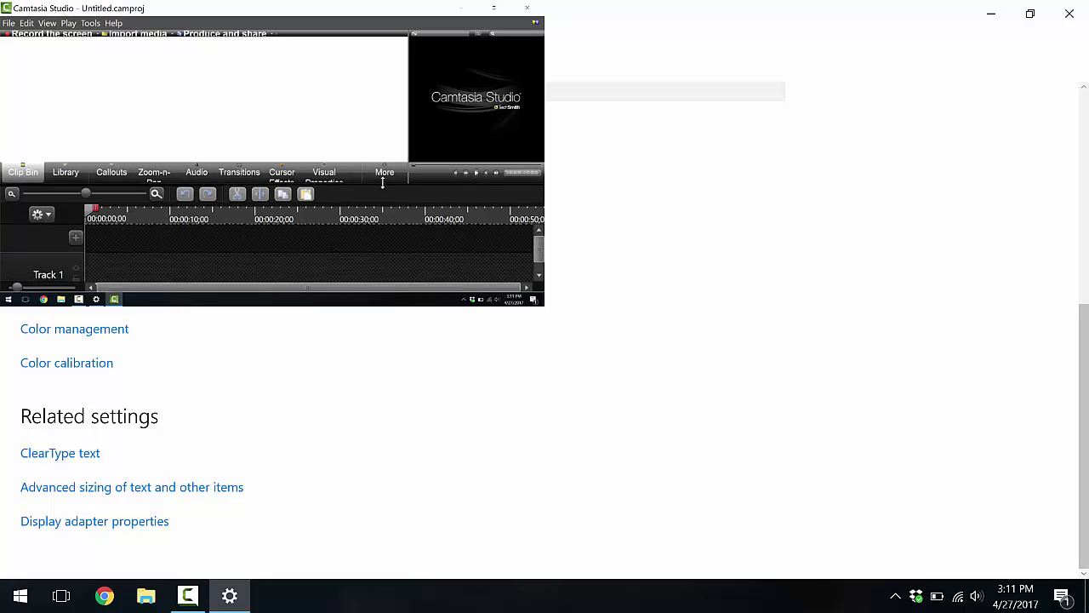
# Step: Zoom the timeline out three times to two-minute marks and minimize Camtasia
pyautogui.click(11, 193)
pyautogui.click(11, 193)
pyautogui.click(11, 193)
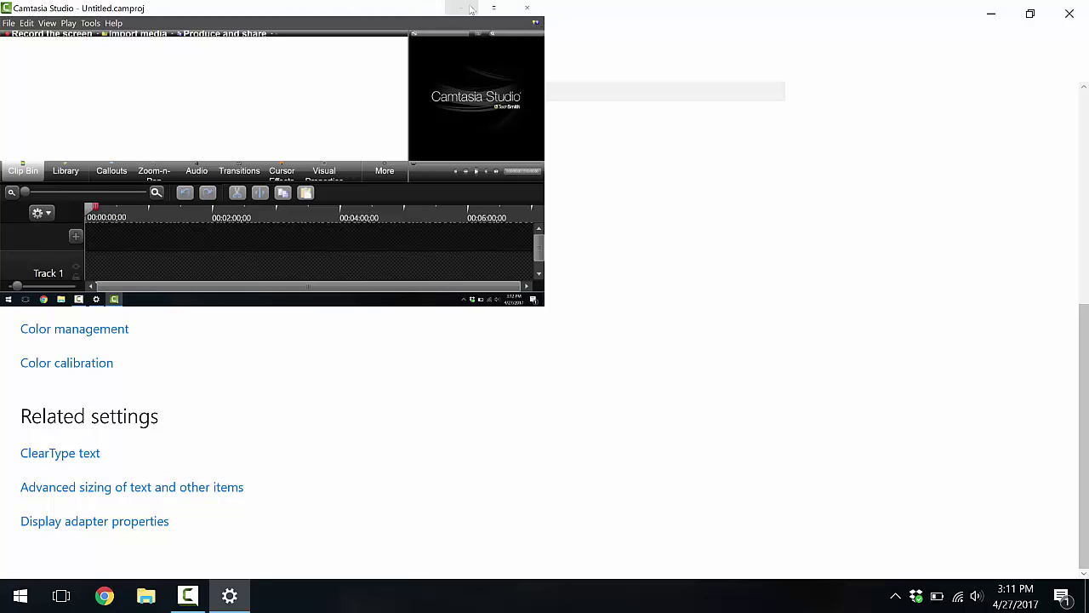
pyautogui.click(470, 9)
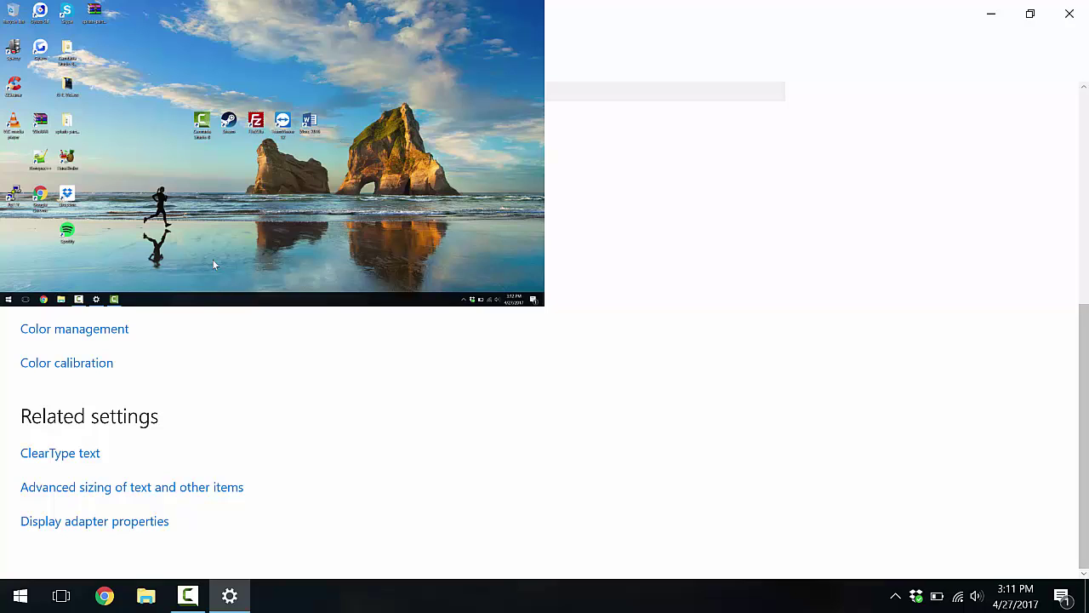
# Step: Restore the Settings Display page and confirm scaling still reads 125% (Recommended)
pyautogui.moveTo(98, 300)
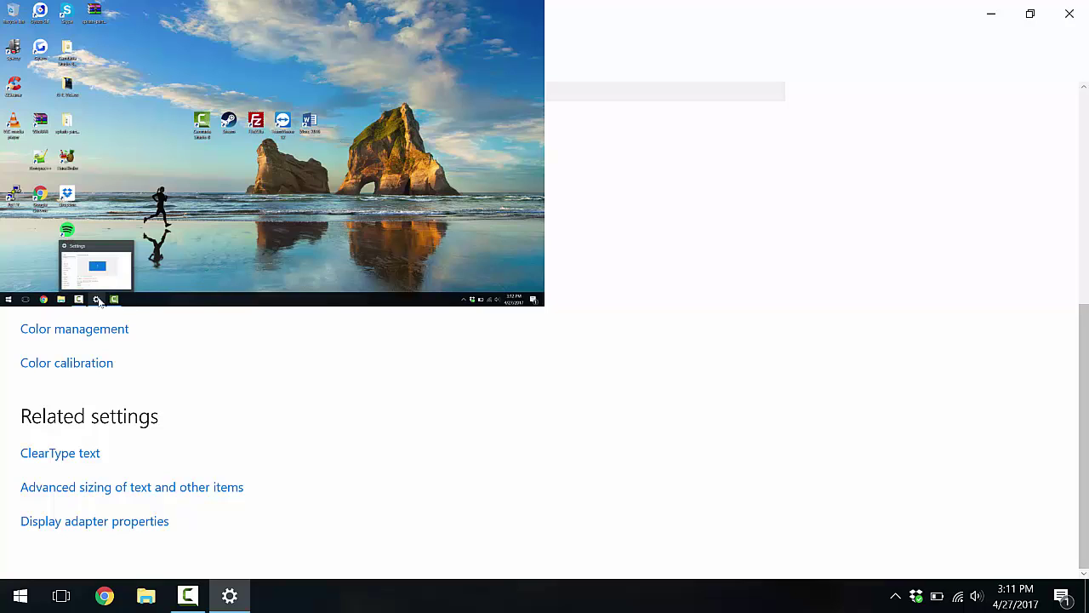
pyautogui.moveTo(117, 273)
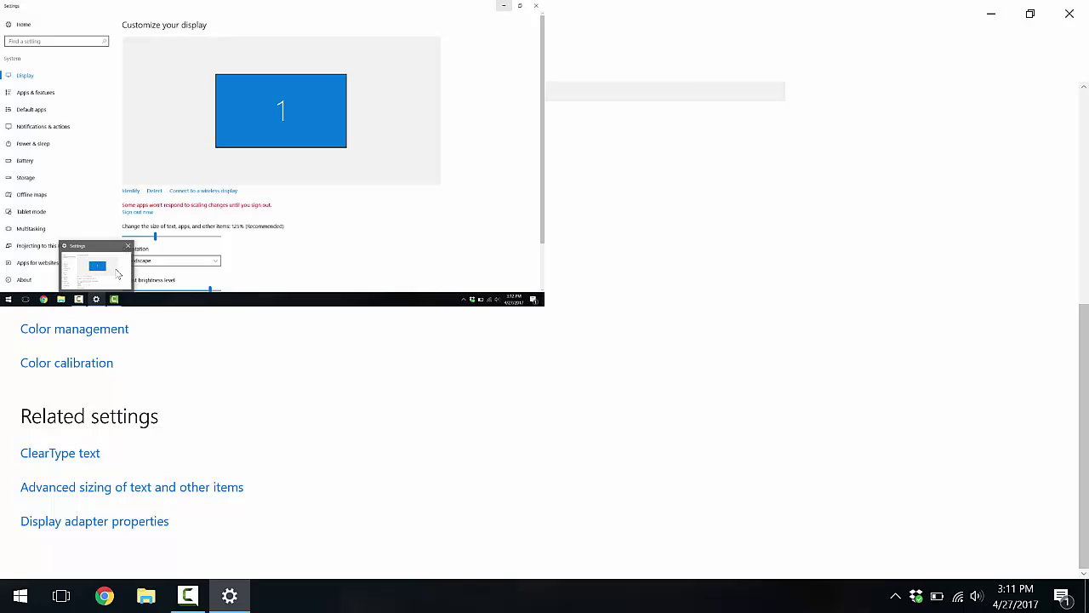
pyautogui.click(116, 273)
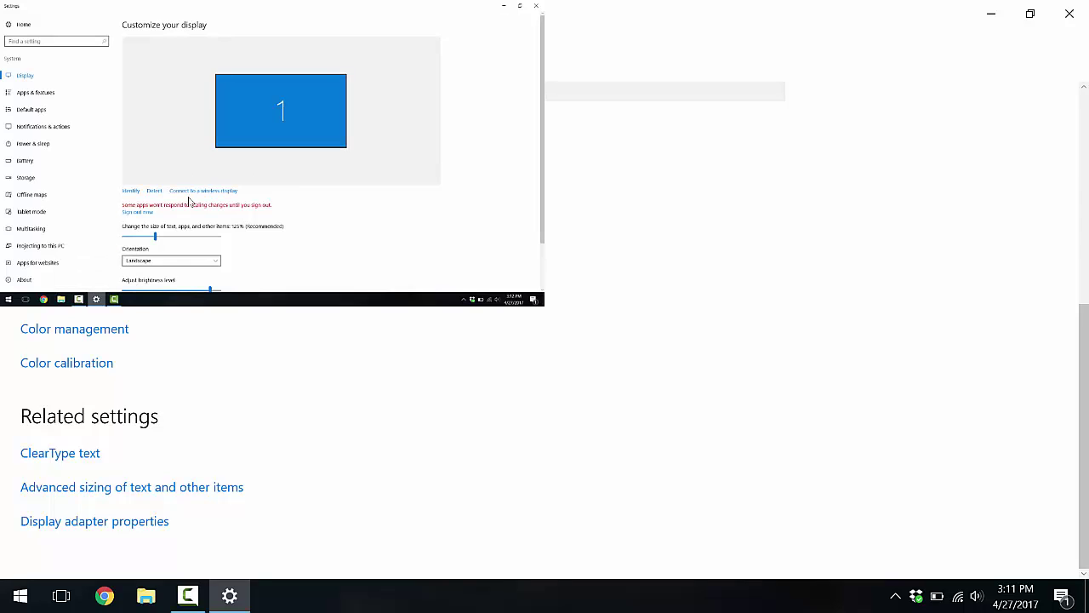
pyautogui.scroll(-2, 382, 244)
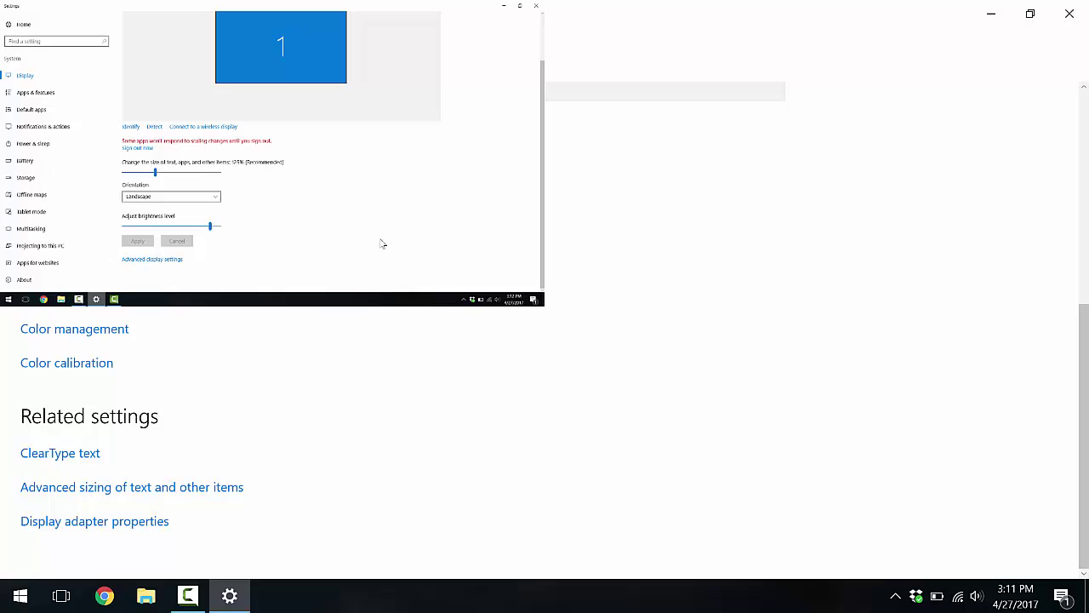
pyautogui.scroll(1, 382, 244)
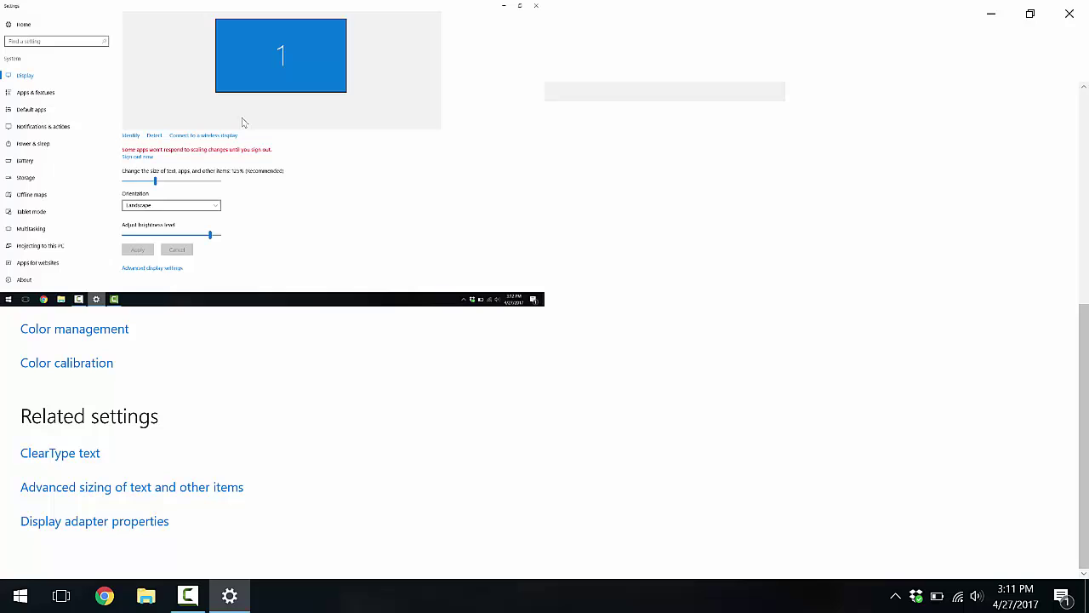
# Step: Check 'Disable display scaling on high DPI settings' on the Camtasia shortcut's Compatibility tab
pyautogui.click(504, 6)
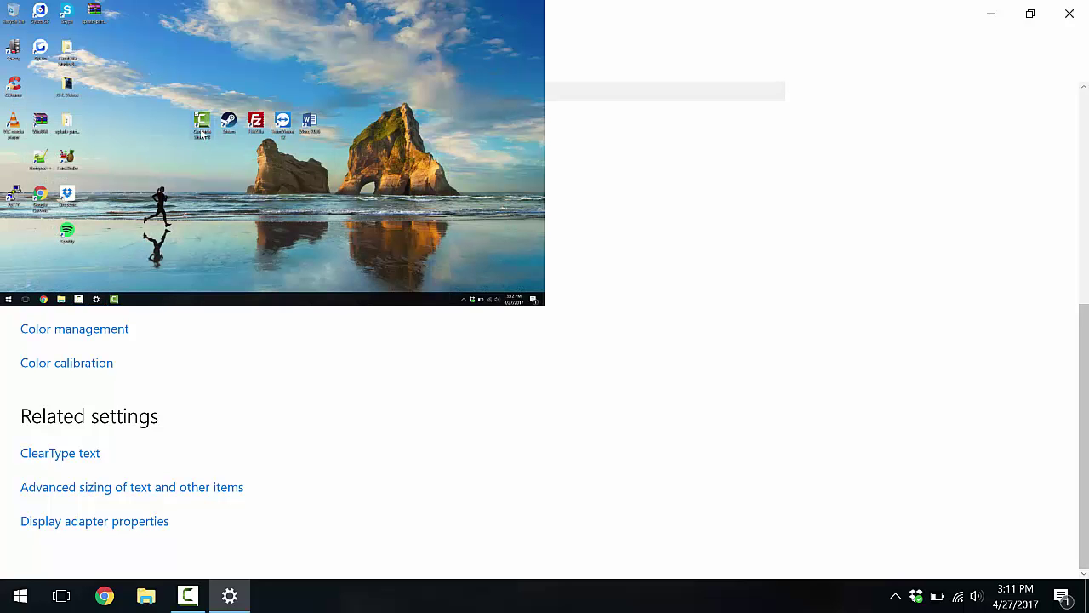
pyautogui.rightClick(201, 126)
pyautogui.click(132, 286)
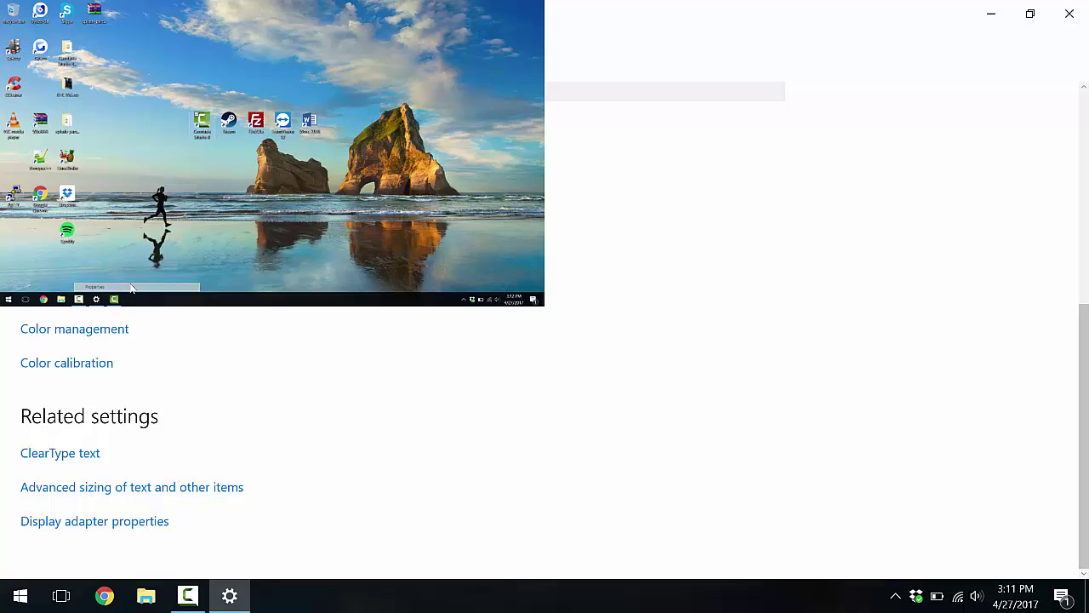
pyautogui.click(201, 88)
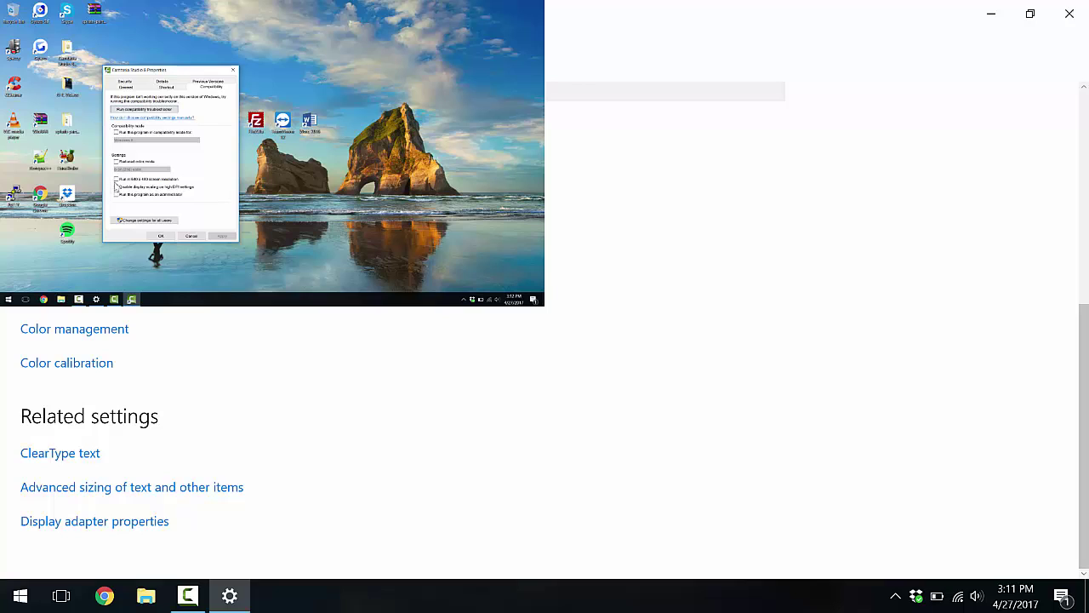
pyautogui.click(117, 187)
pyautogui.click(233, 70)
pyautogui.moveTo(403, 69); pyautogui.dragTo(146, 236)
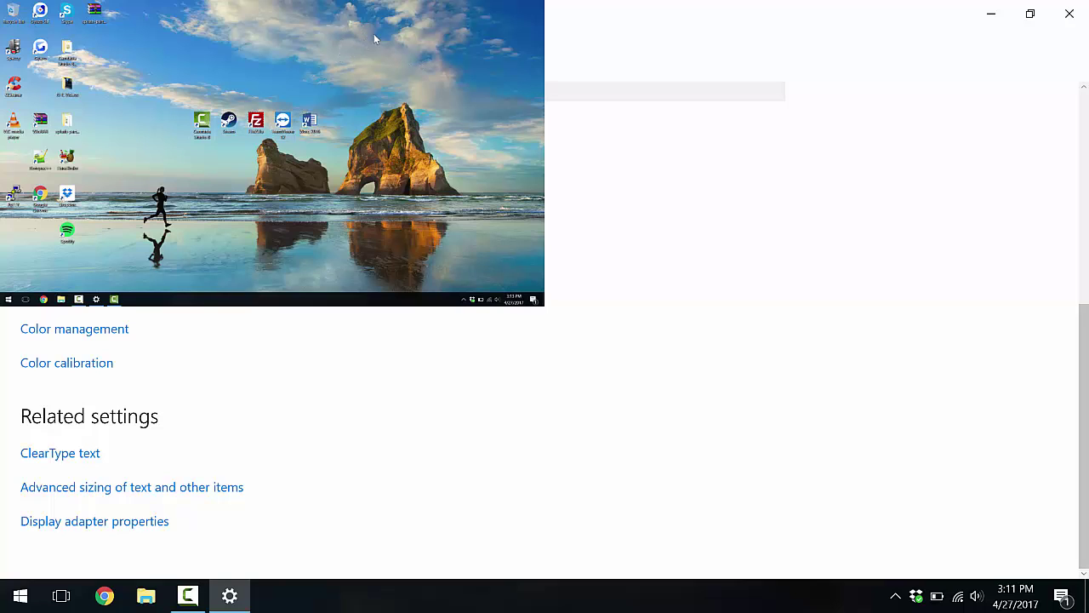
pyautogui.moveTo(375, 30); pyautogui.dragTo(126, 218)
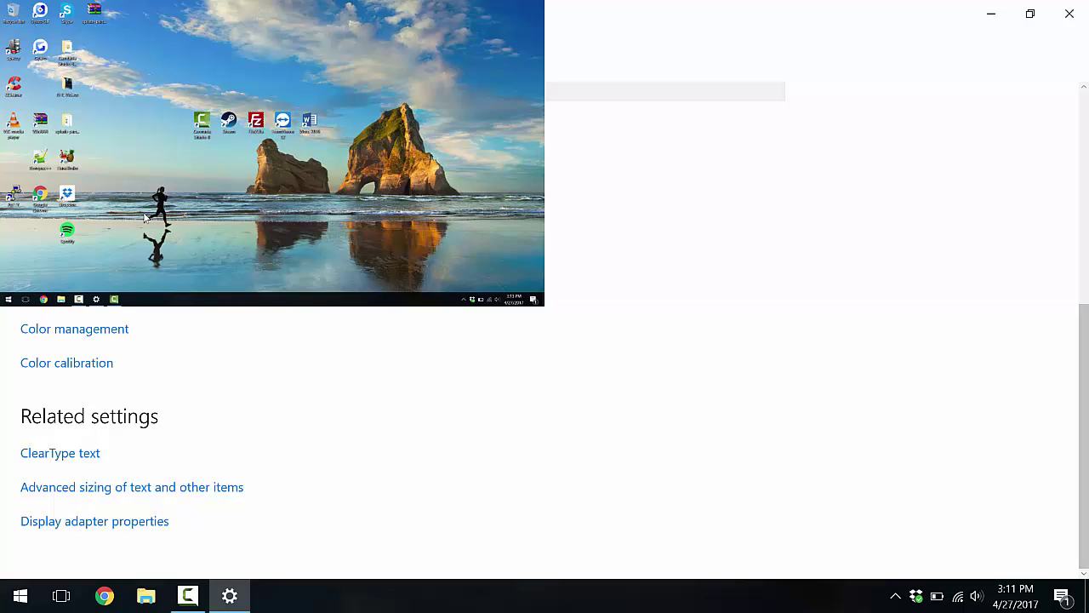